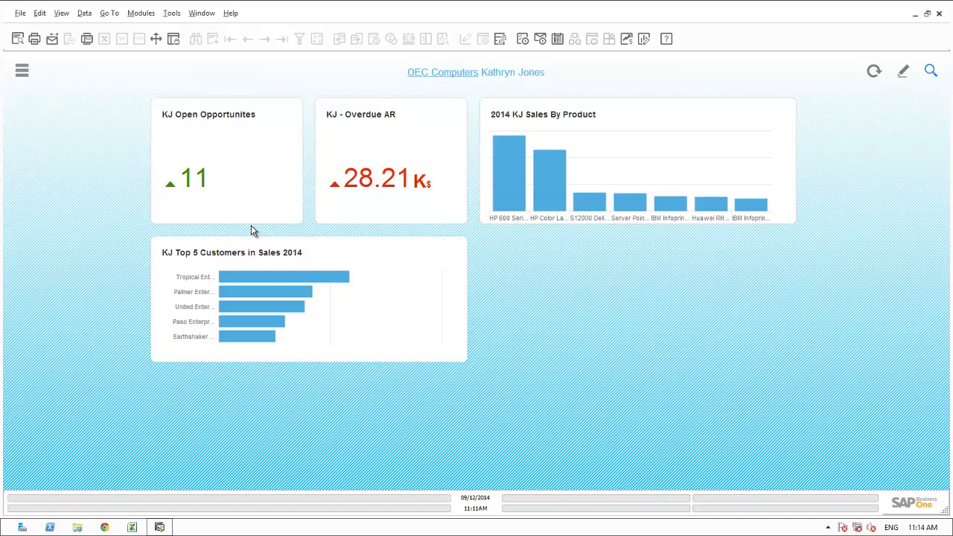
# Find Palmer Enterprises' Opportunity 93 through search, review its summary and stage history, then close all windows
pyautogui.moveTo(352, 183)
pyautogui.click(266, 295)
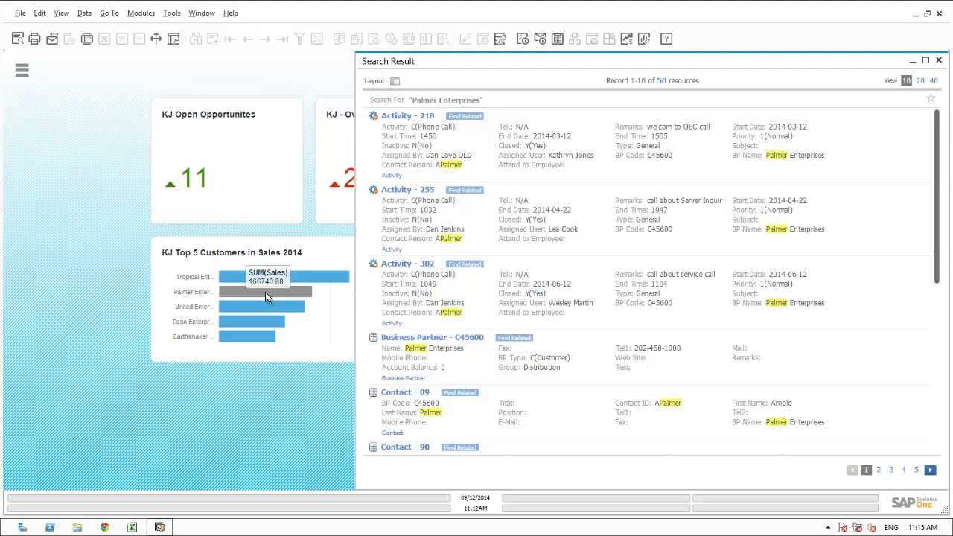
pyautogui.click(395, 81)
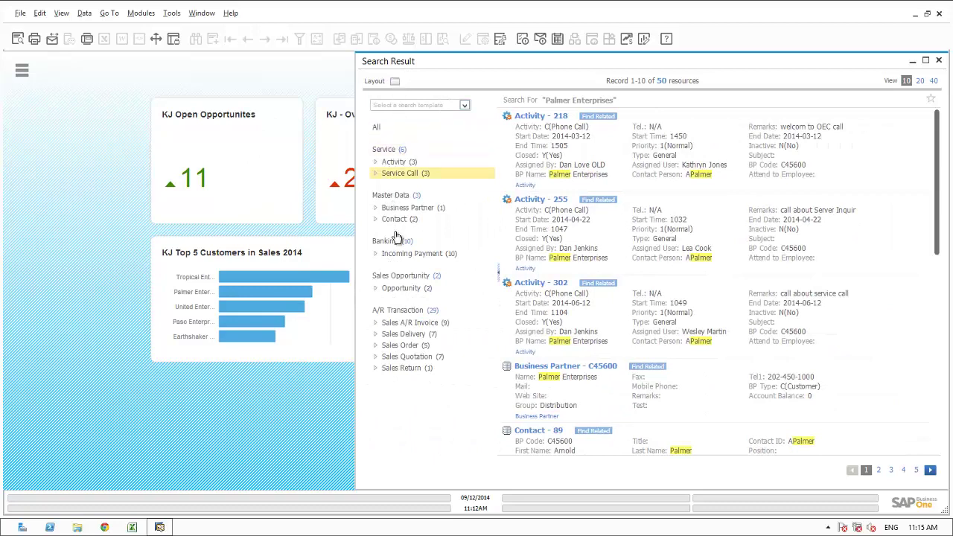
pyautogui.click(397, 289)
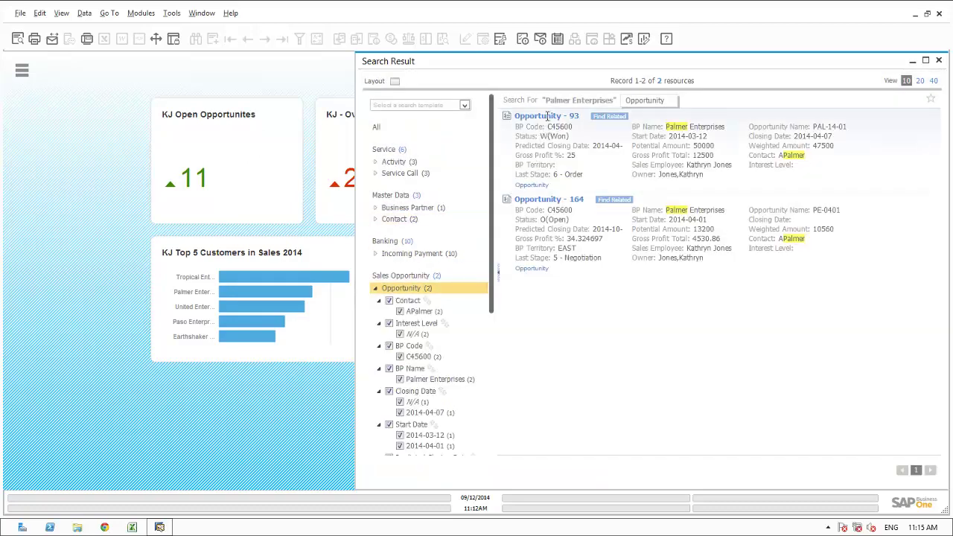
pyautogui.click(548, 117)
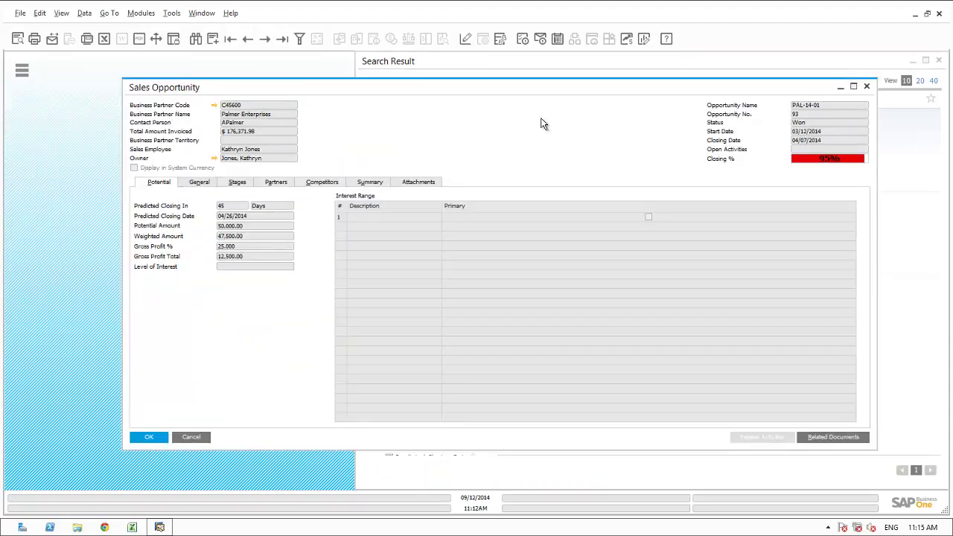
pyautogui.click(370, 185)
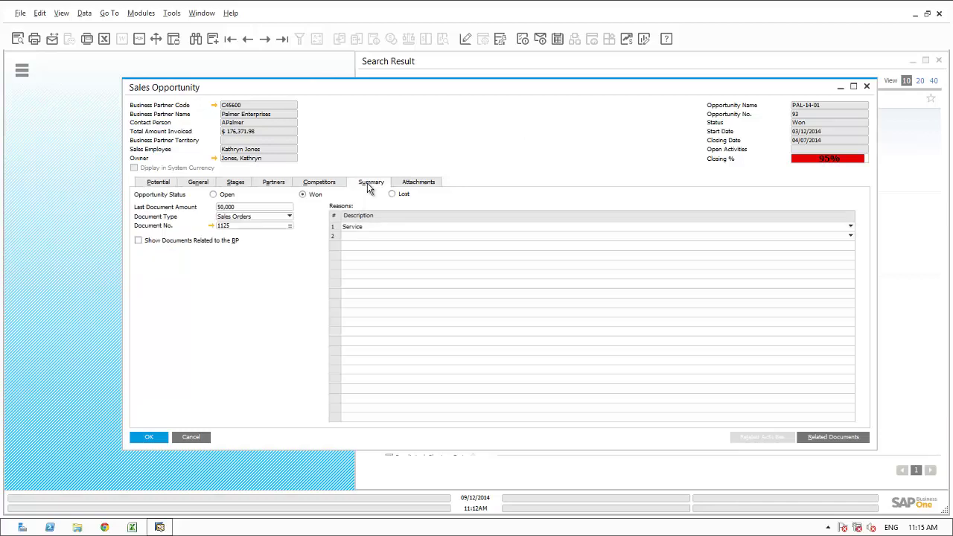
pyautogui.click(233, 186)
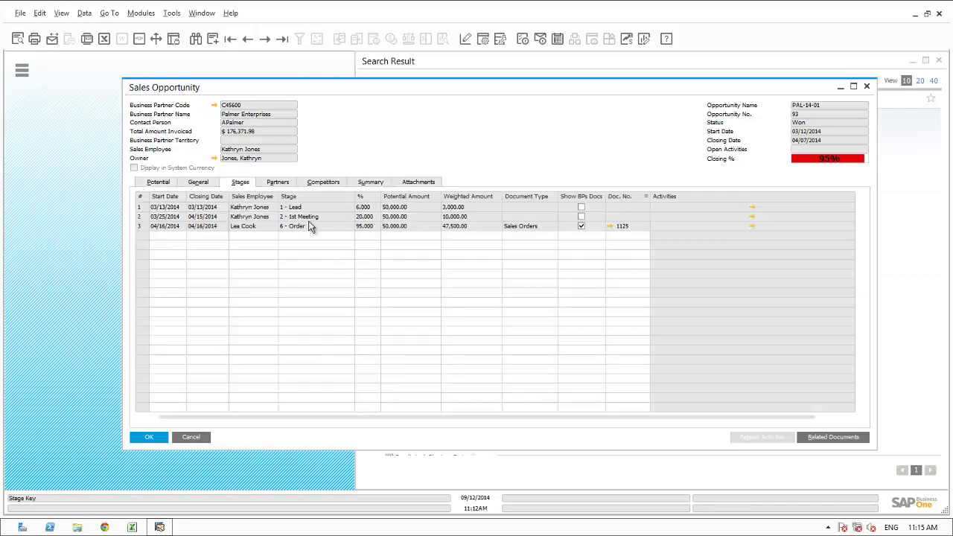
pyautogui.click(202, 13)
pyautogui.click(214, 45)
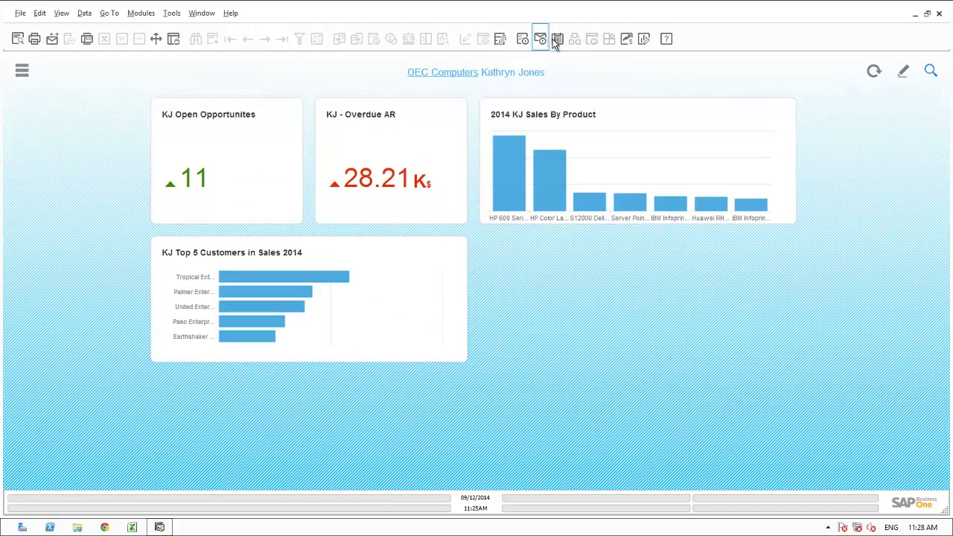
# Draft a Sales meeting, subject Prospecting, for Thursday 11 September at 12:00 and bring up the business partner list
pyautogui.click(558, 41)
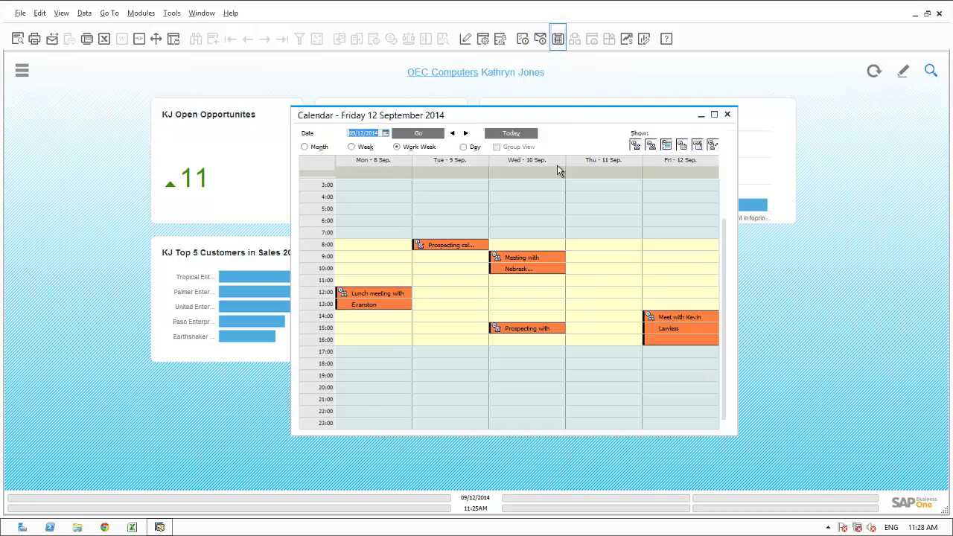
pyautogui.doubleClick(583, 295)
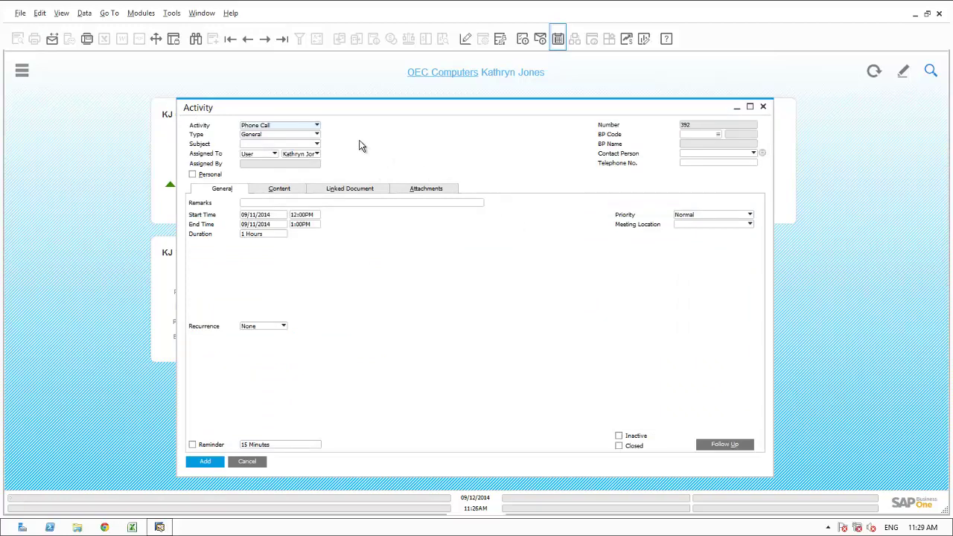
pyautogui.click(317, 126)
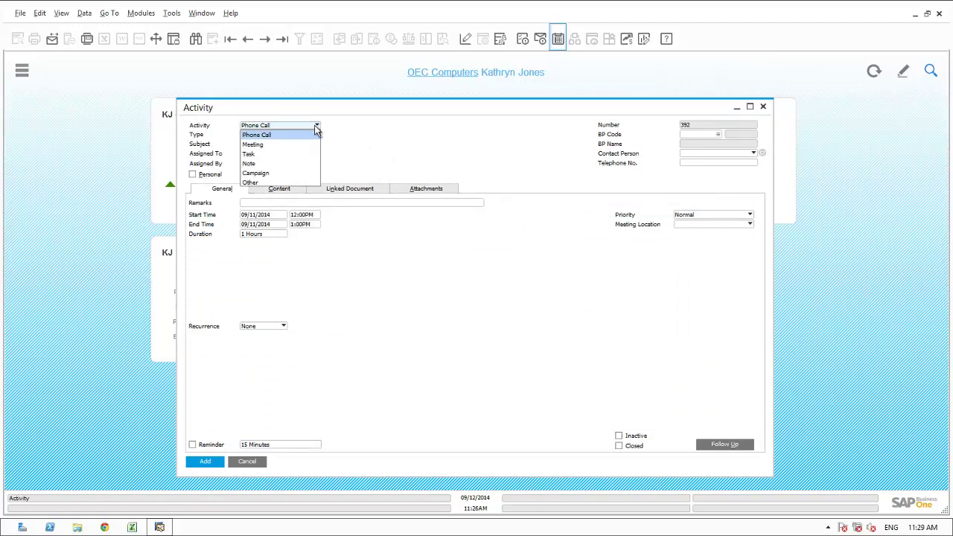
pyautogui.click(265, 146)
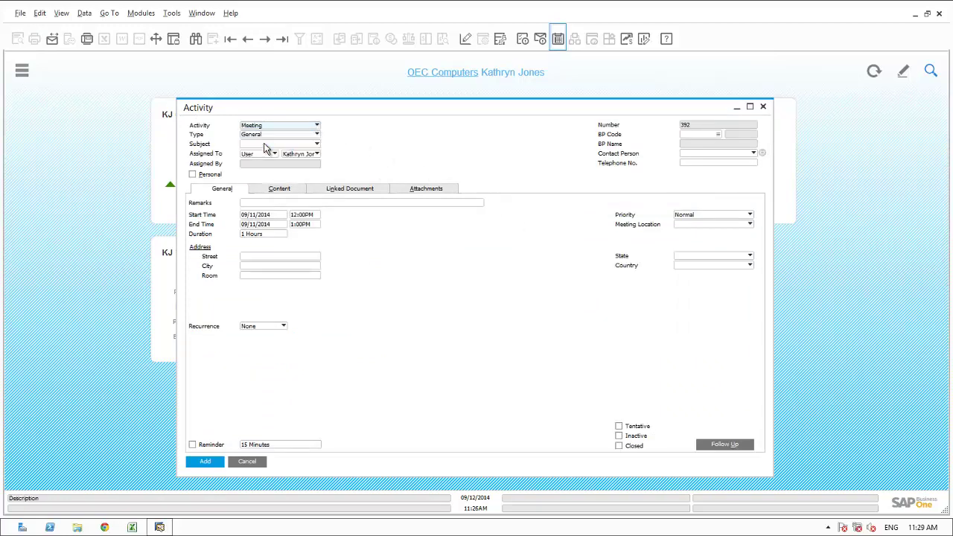
pyautogui.click(260, 139)
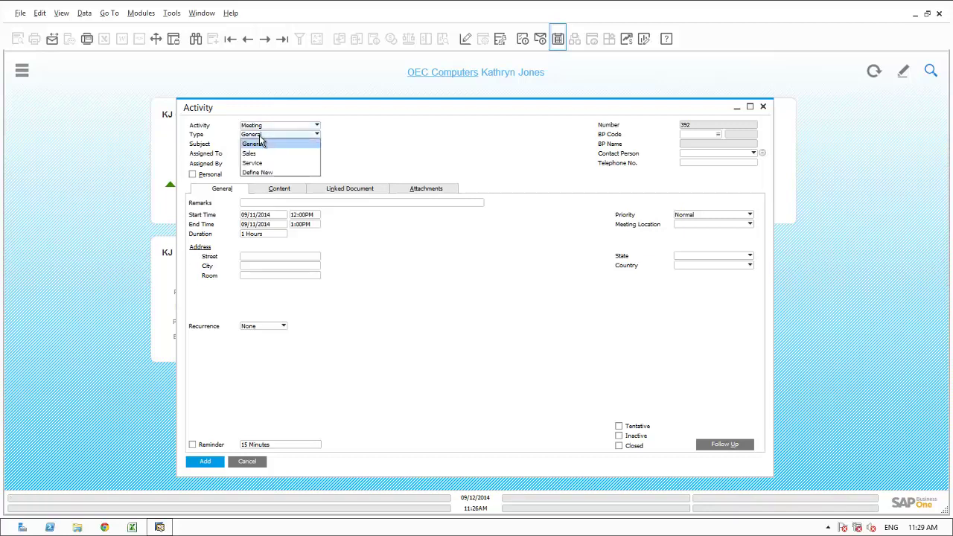
pyautogui.click(258, 152)
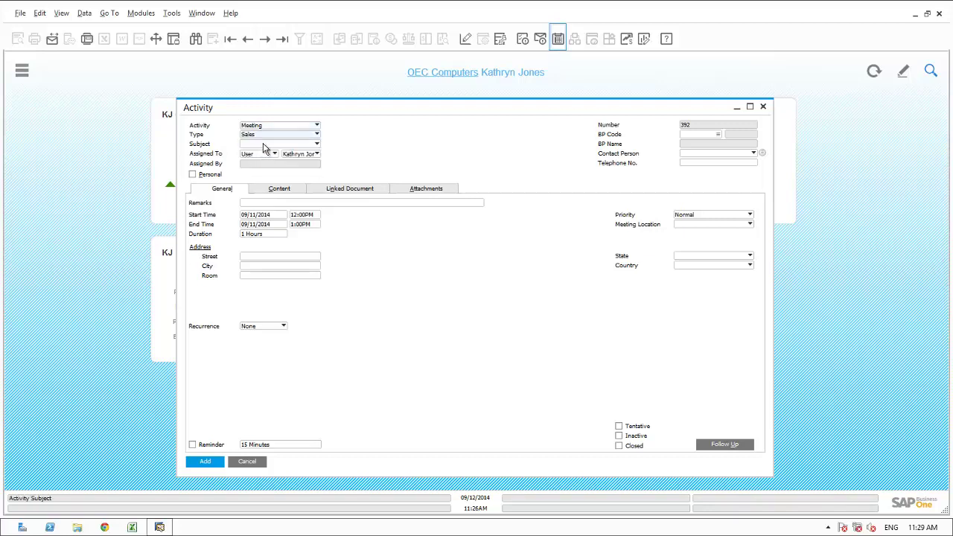
pyautogui.click(266, 145)
pyautogui.click(257, 174)
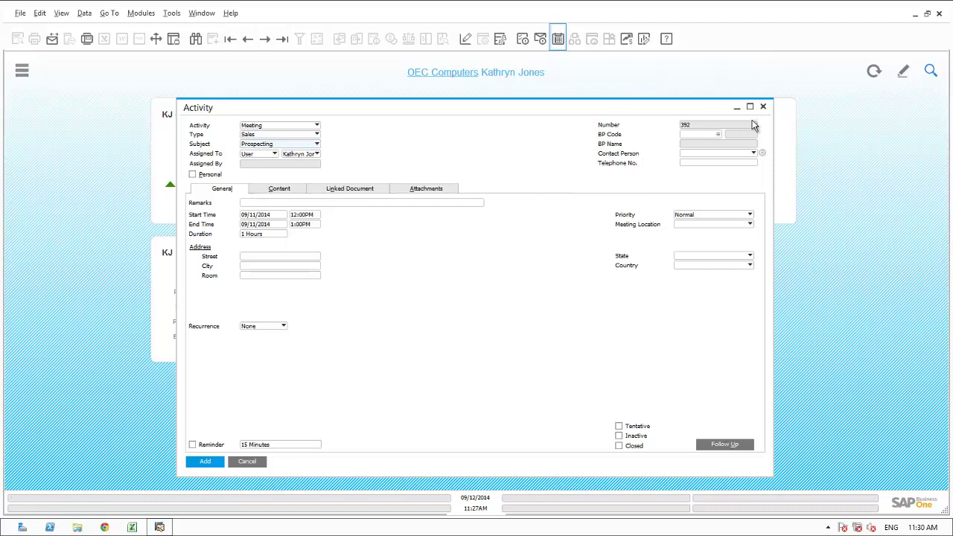
pyautogui.click(728, 134)
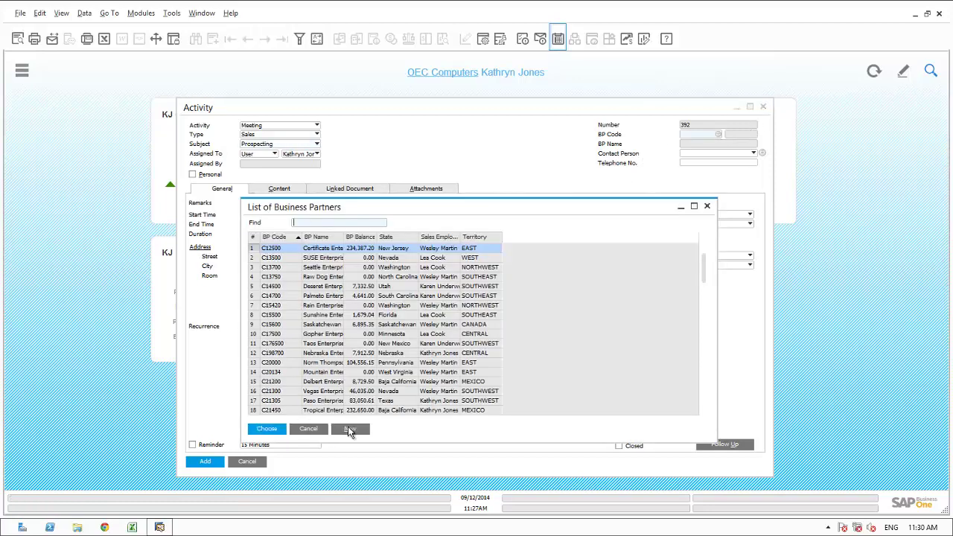
# Create lead Glenview Enterprises in the Distribution group and enter its telephone number
pyautogui.click(350, 429)
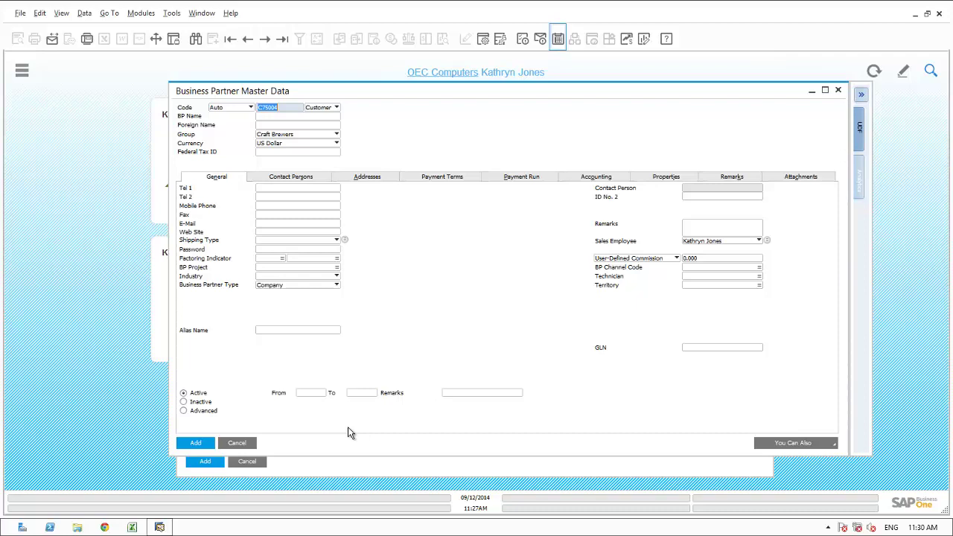
pyautogui.click(320, 111)
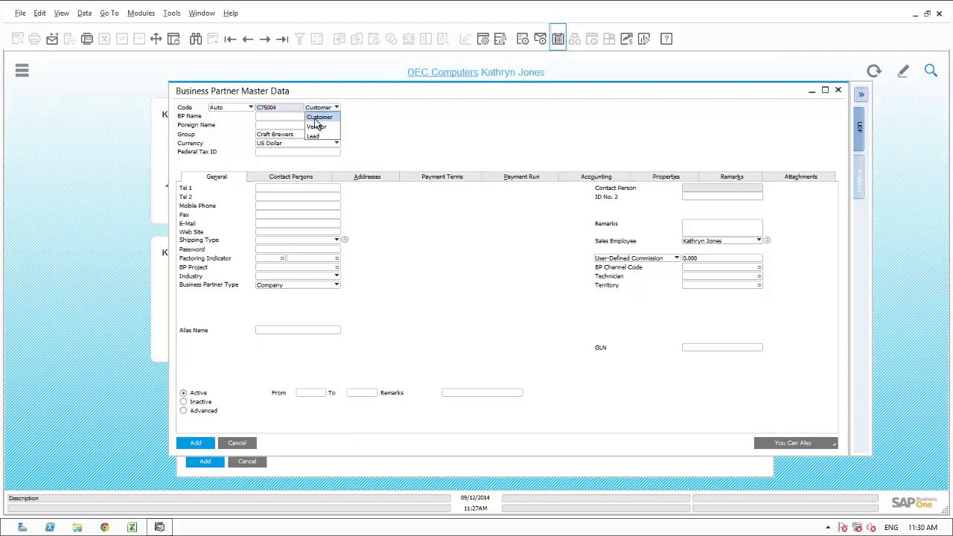
pyautogui.click(312, 138)
pyautogui.click(278, 115)
pyautogui.write('Glenview Enterprises')
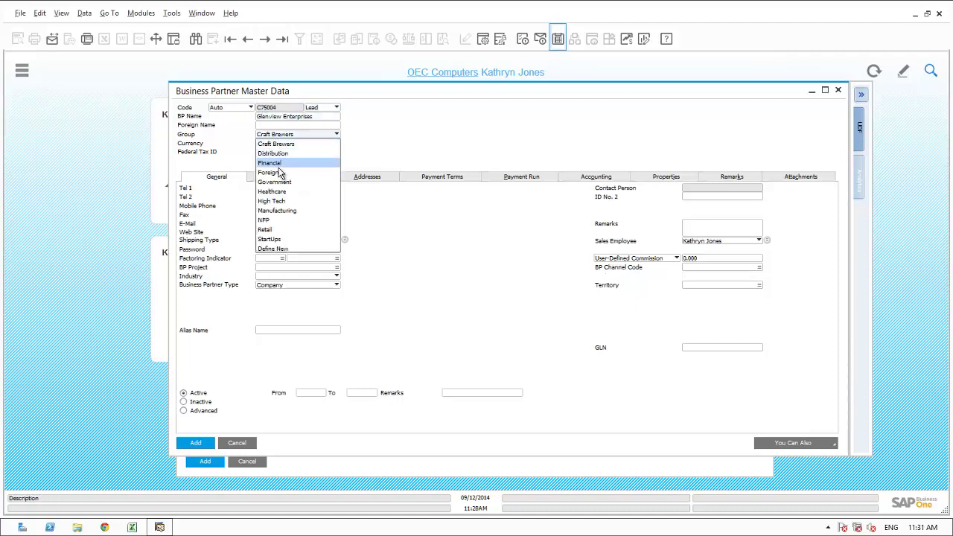
pyautogui.click(275, 155)
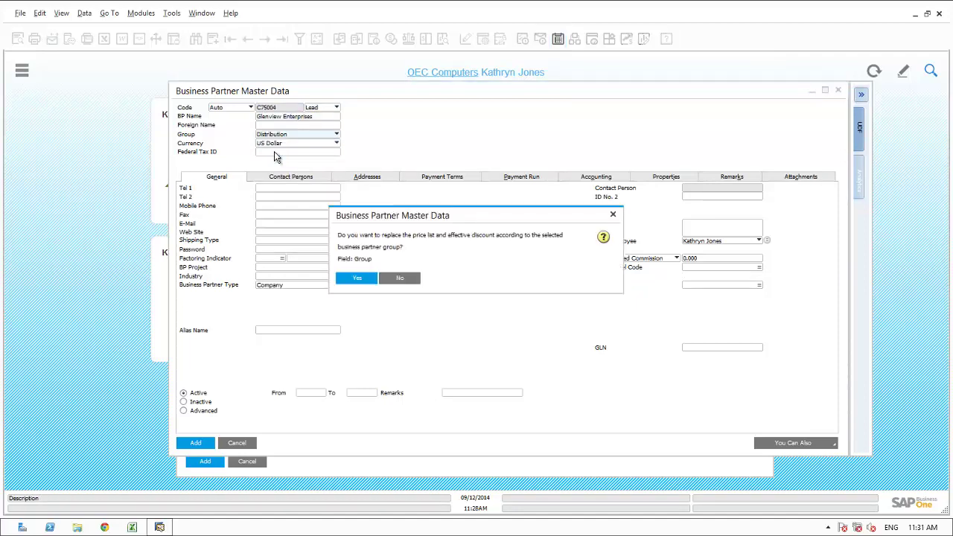
pyautogui.click(357, 277)
pyautogui.click(278, 186)
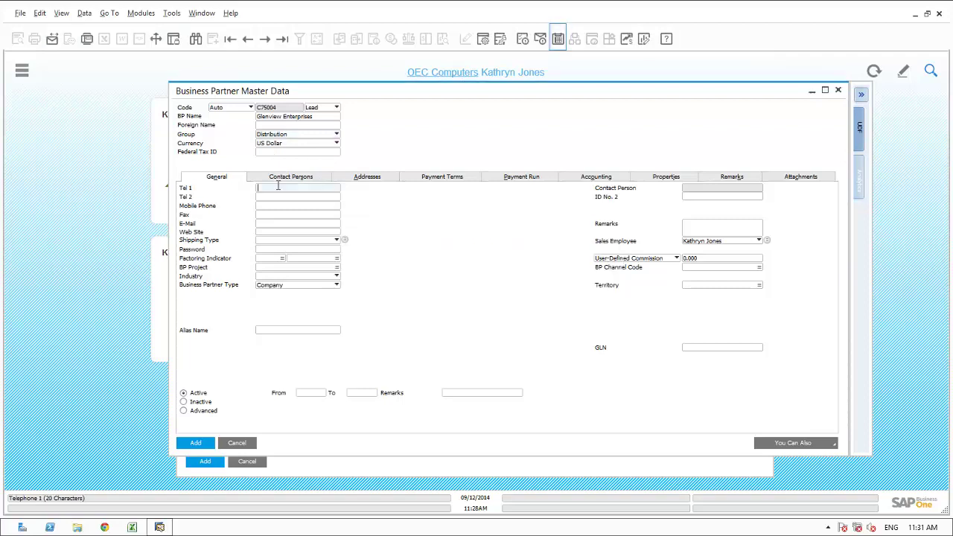
pyautogui.write('847-555-1212')
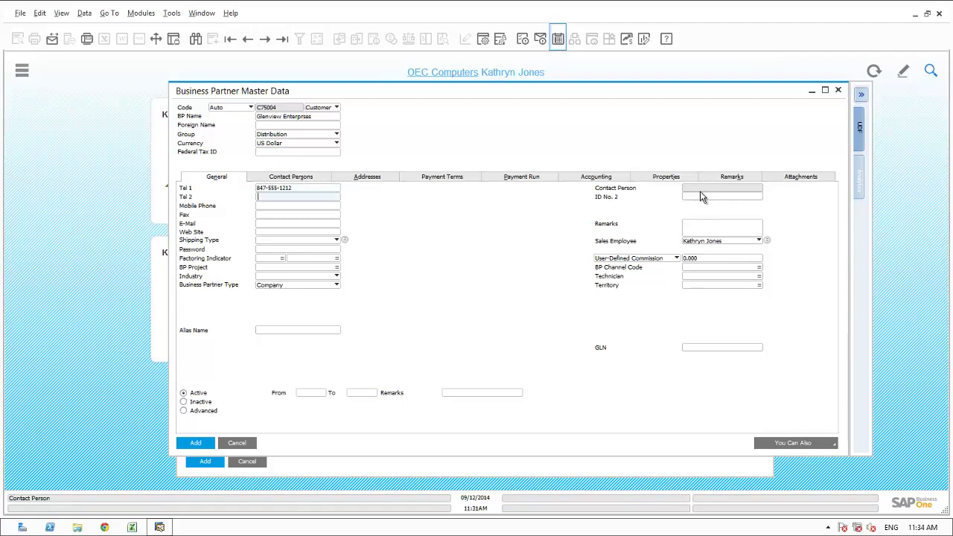
# Add the CFO as a contact person and save the new business partner
pyautogui.click(297, 179)
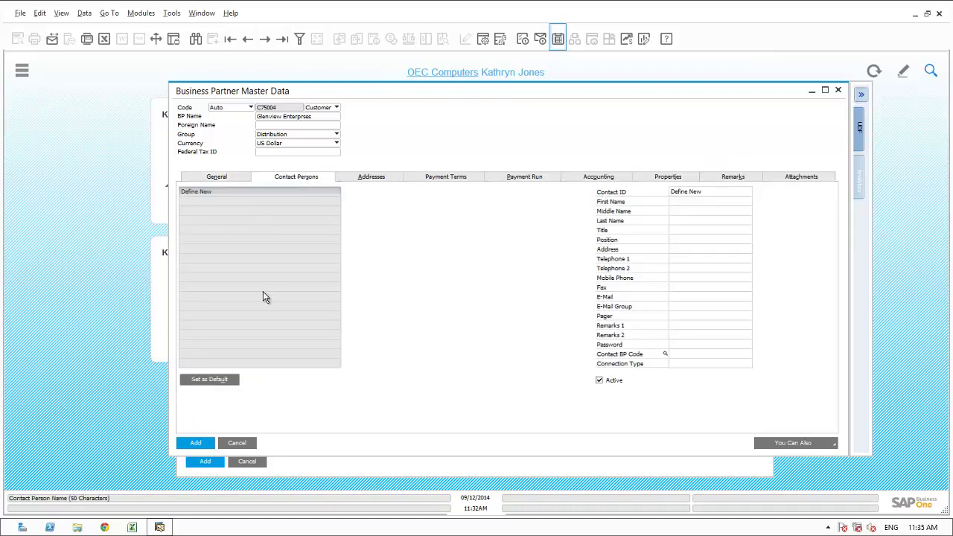
pyautogui.click(689, 192)
pyautogui.write('J')
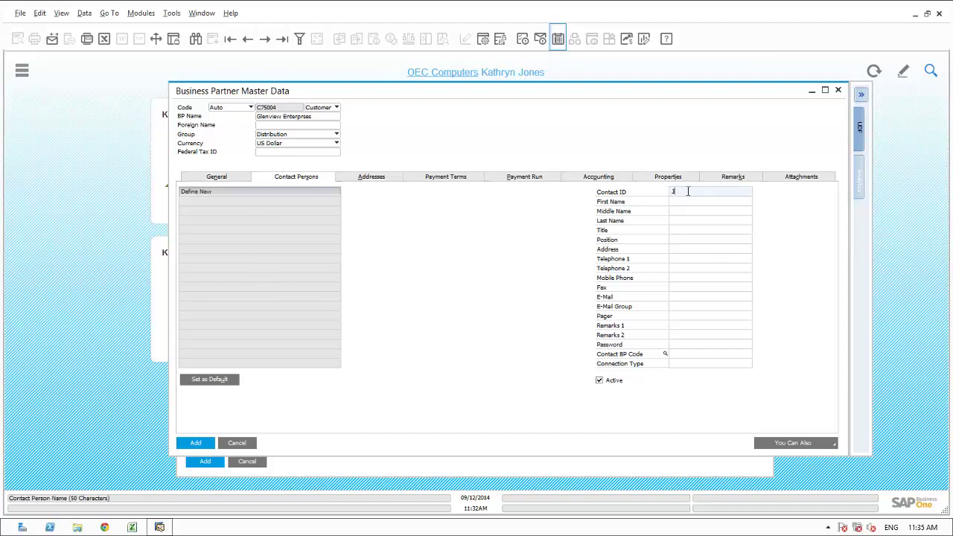
pyautogui.write('Chu')
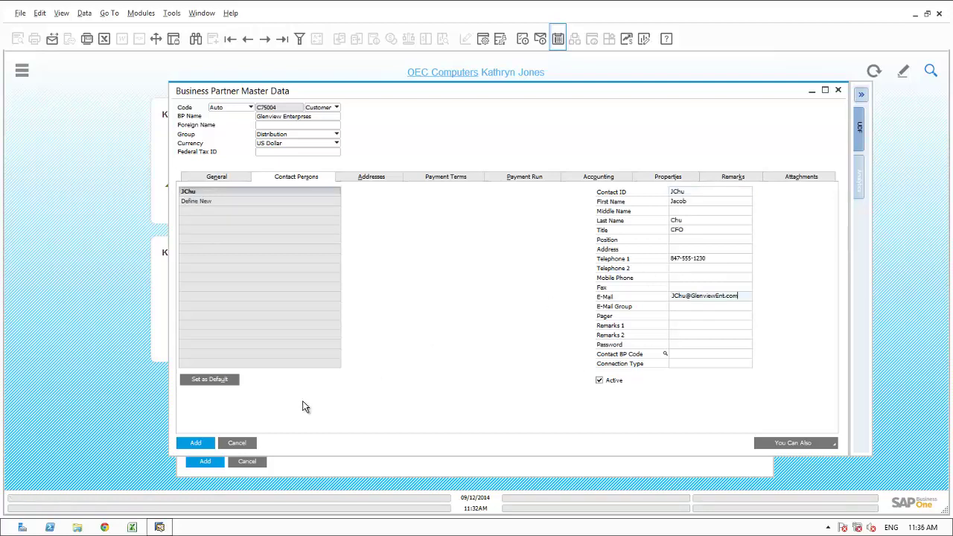
pyautogui.click(195, 444)
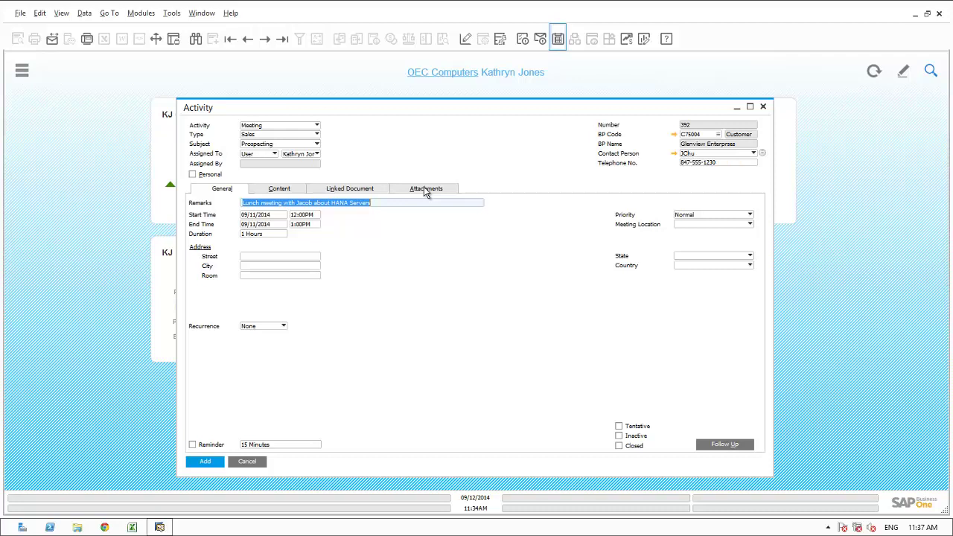
# Attach Sushi_Glenview_Enterprises.pdf to meeting 392 and save the activity, confirming the system message
pyautogui.click(426, 190)
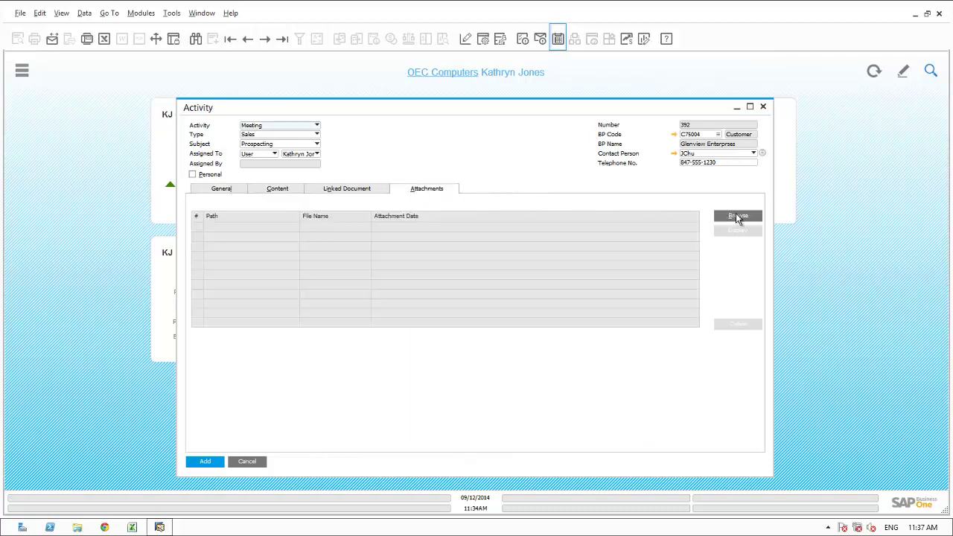
pyautogui.click(737, 216)
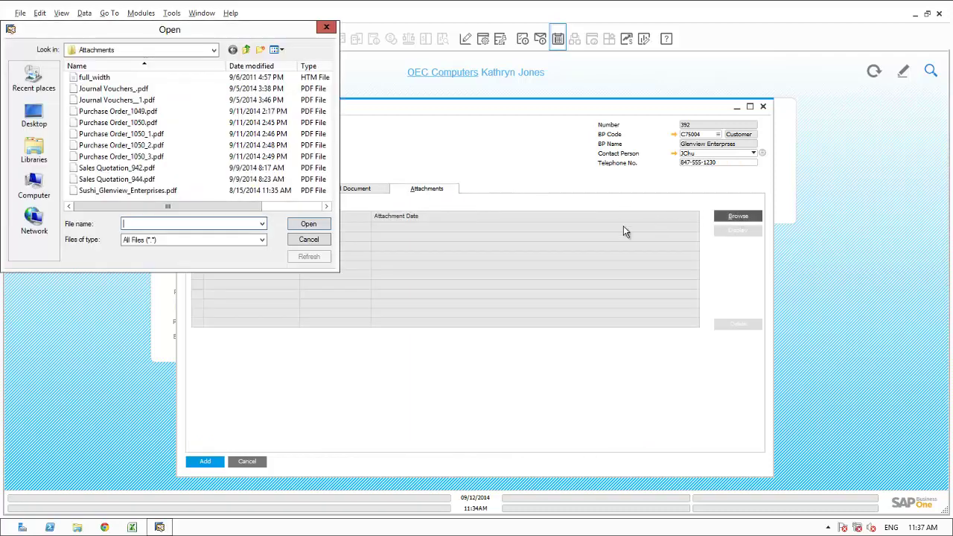
pyautogui.click(111, 190)
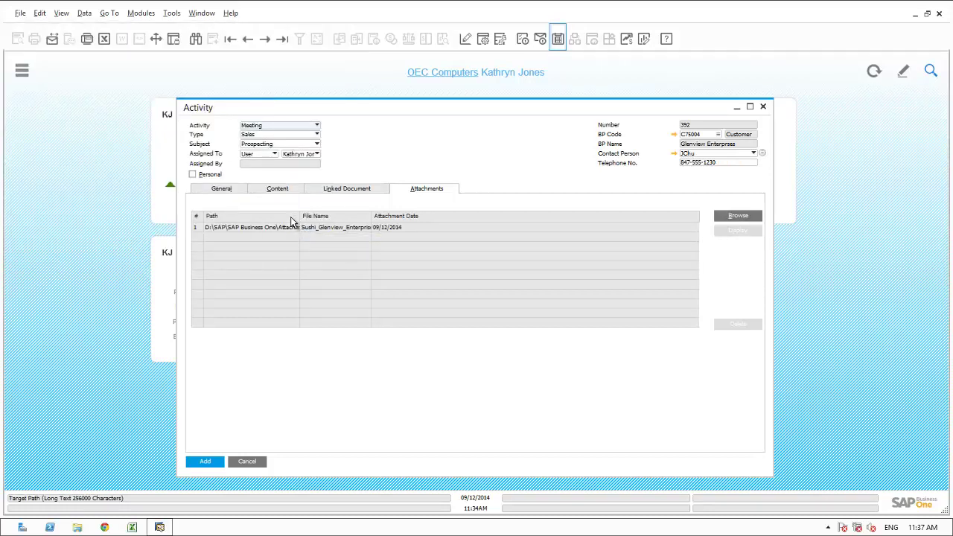
pyautogui.click(222, 189)
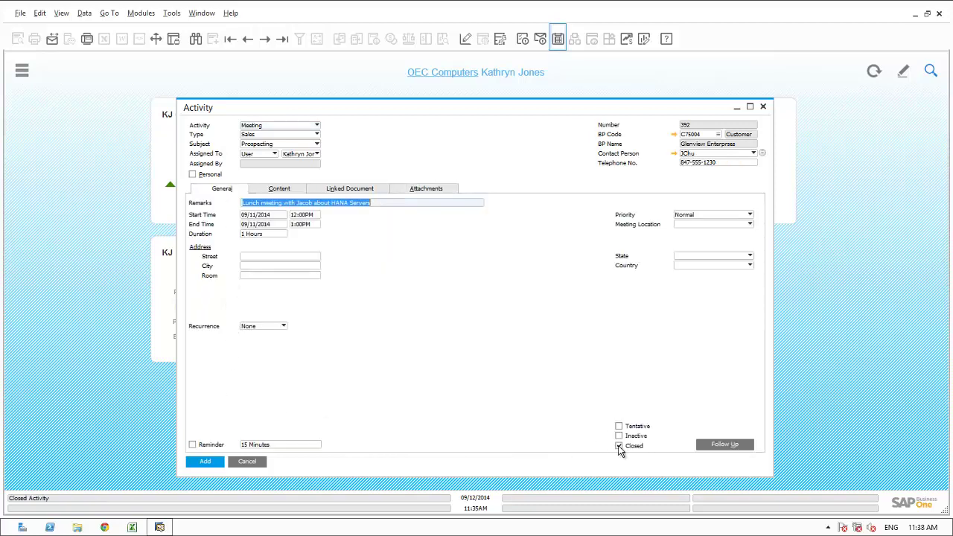
pyautogui.click(197, 462)
pyautogui.click(355, 277)
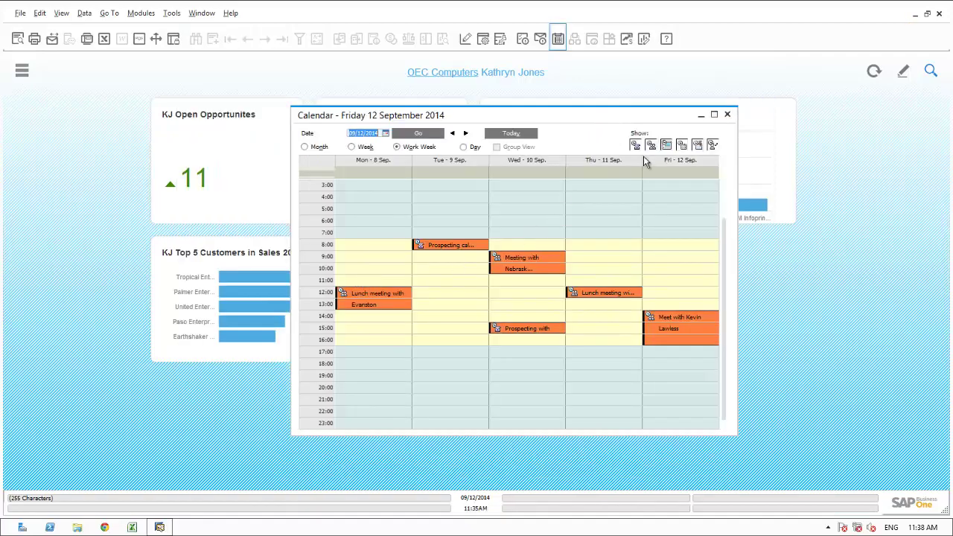
# Close the calendar and drill into the open opportunities figure on the dashboard
pyautogui.click(729, 119)
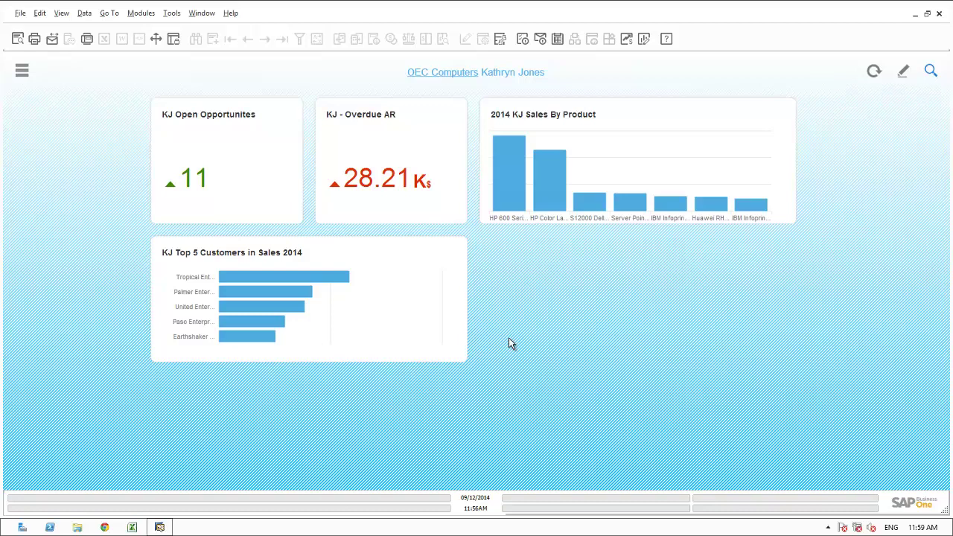
pyautogui.click(253, 189)
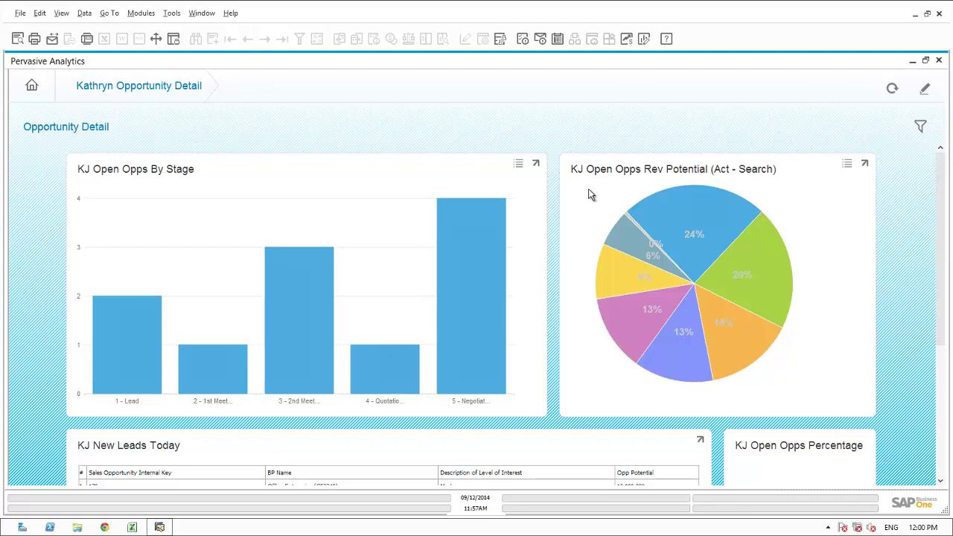
# Inspect the Paso Enterprises share on the Opportunity Detail revenue-potential chart
pyautogui.moveTo(670, 210)
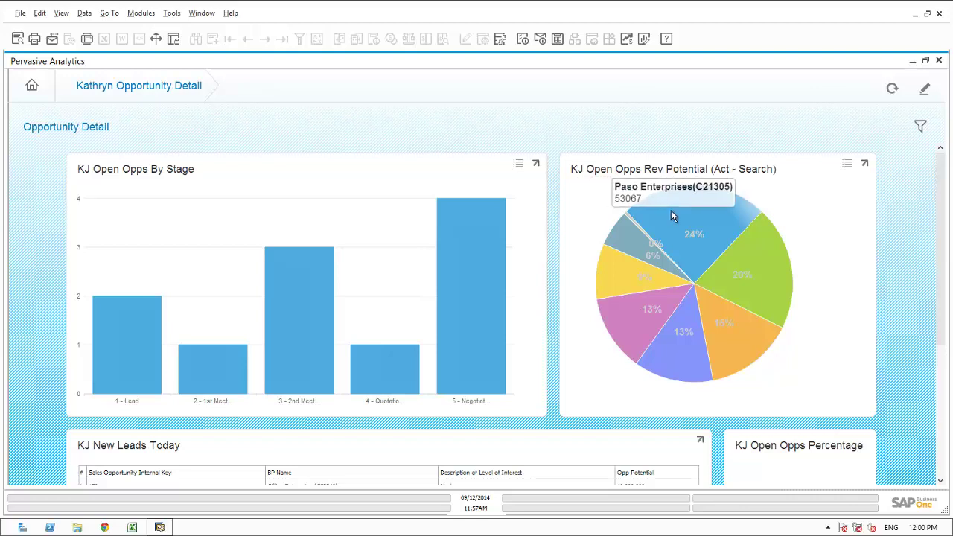
# Search Paso Enterprises' opportunities, exclude Lost and Won ones, and open opportunity 157
pyautogui.click(671, 215)
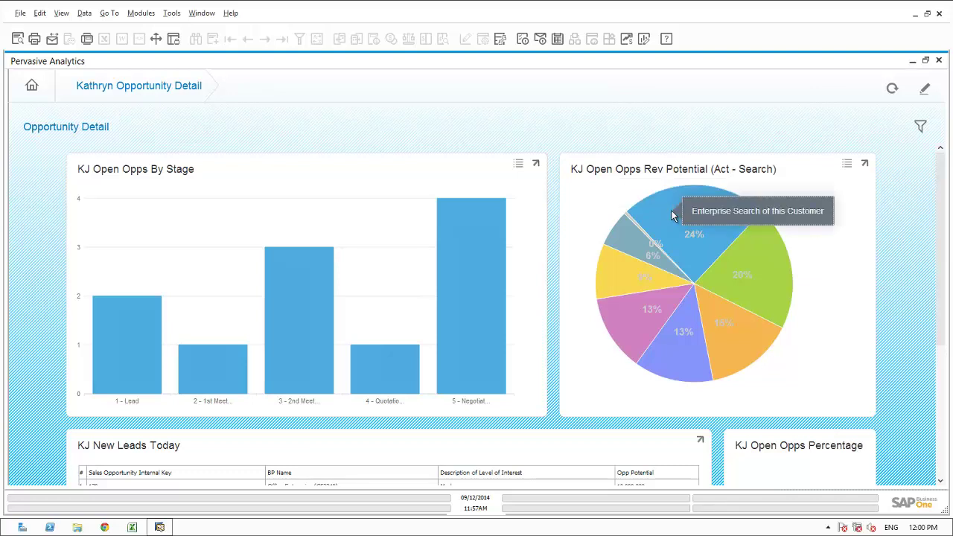
pyautogui.click(693, 213)
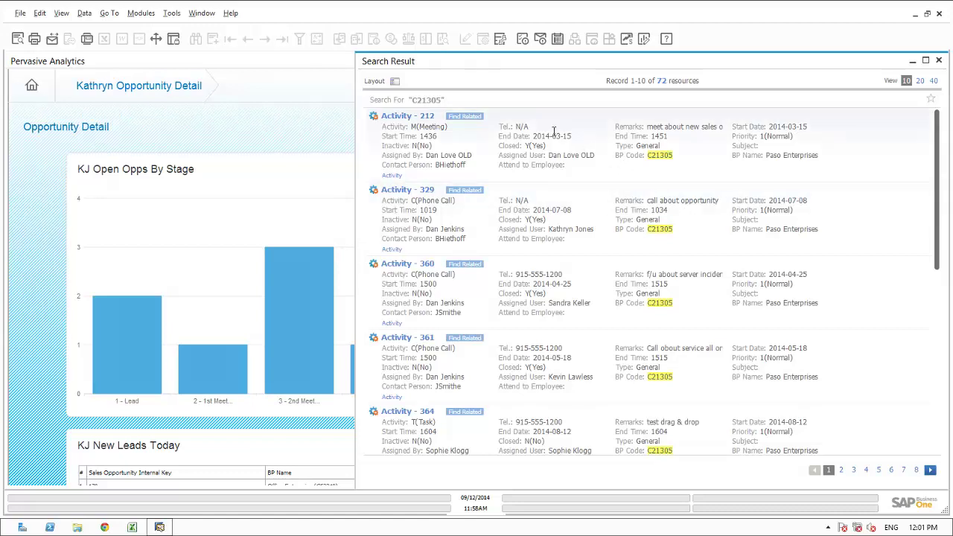
pyautogui.click(394, 83)
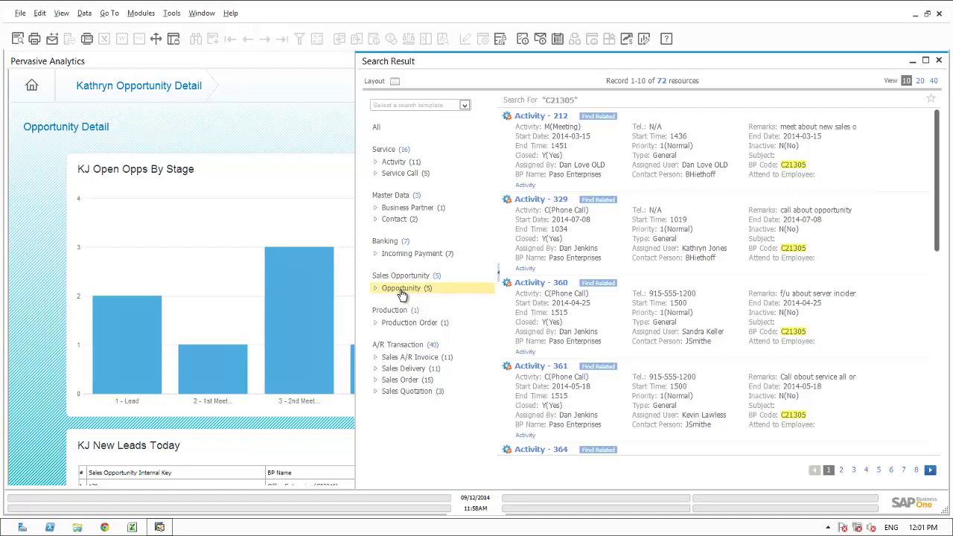
pyautogui.click(401, 289)
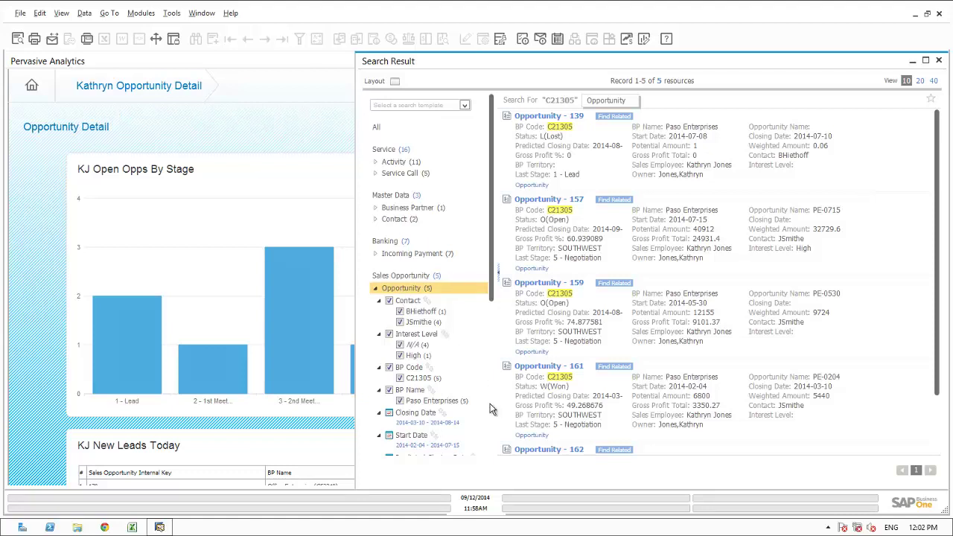
pyautogui.scroll(-5, 490, 410)
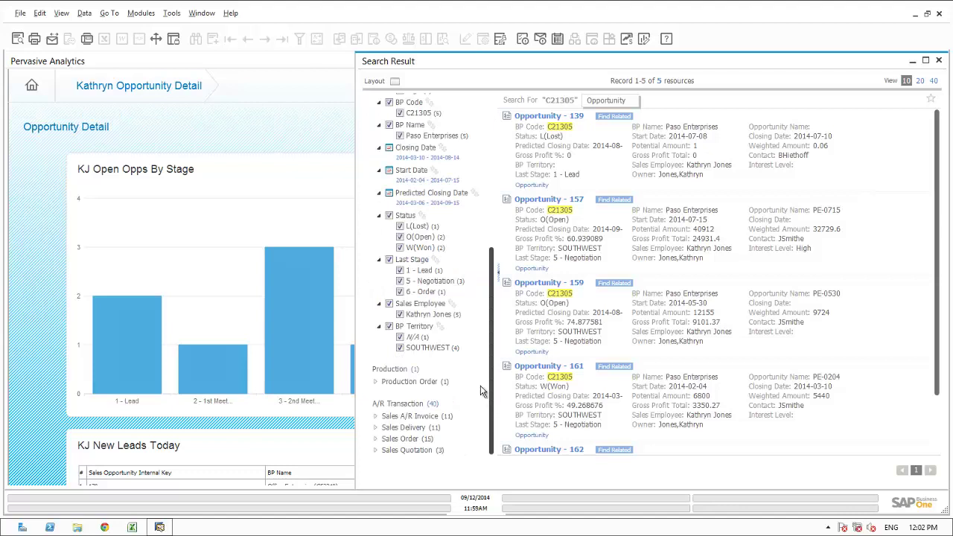
pyautogui.click(400, 226)
pyautogui.click(400, 247)
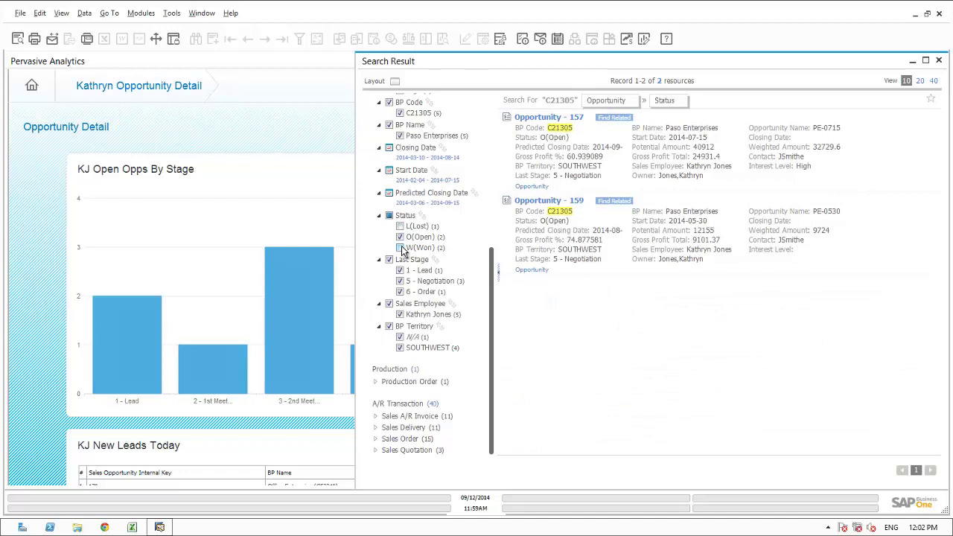
pyautogui.click(543, 119)
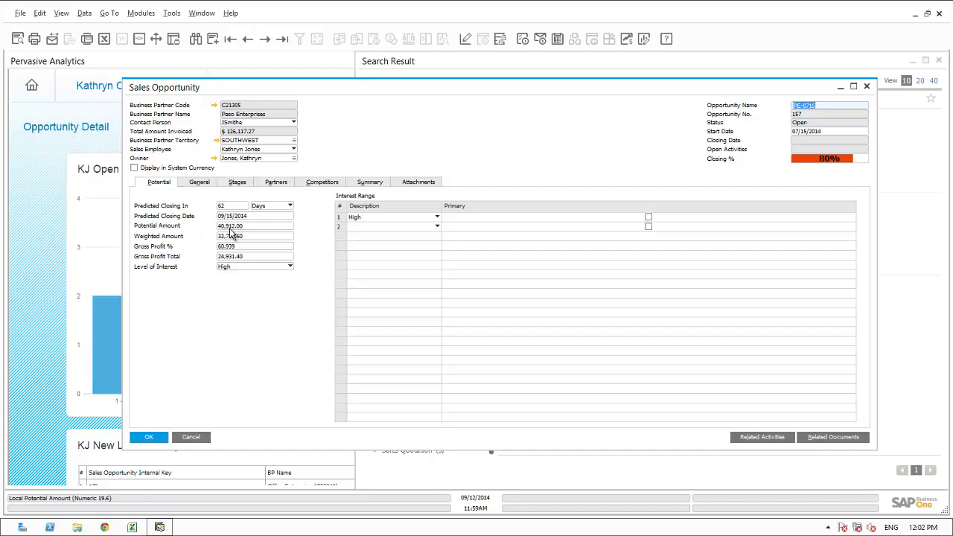
# Check opportunity 157's stages, view quotation 869 without changes, and list its related activities
pyautogui.click(238, 185)
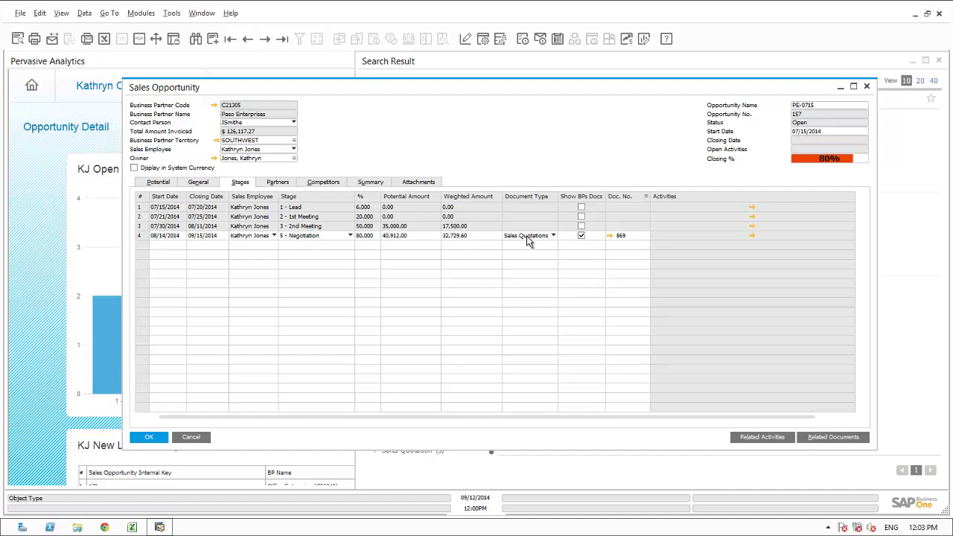
pyautogui.click(610, 235)
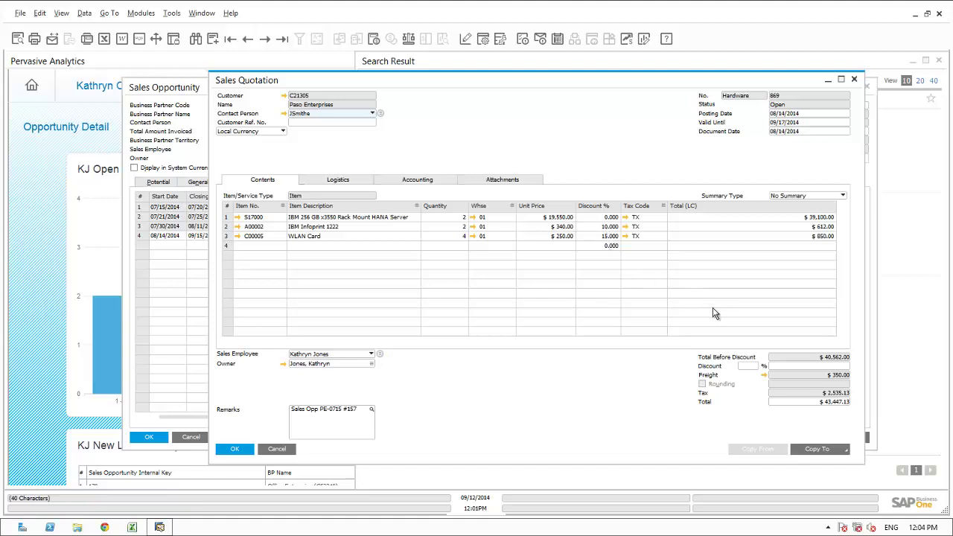
pyautogui.click(276, 450)
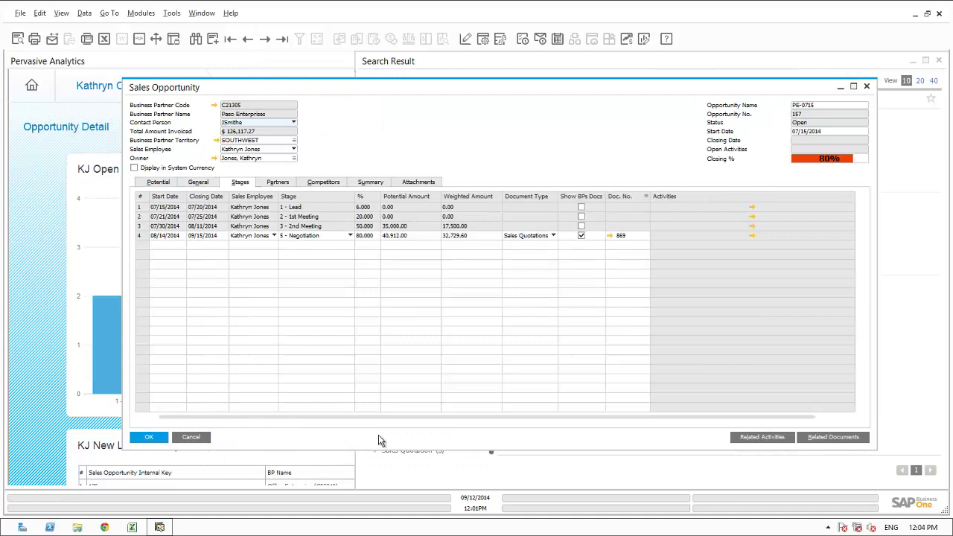
pyautogui.click(748, 440)
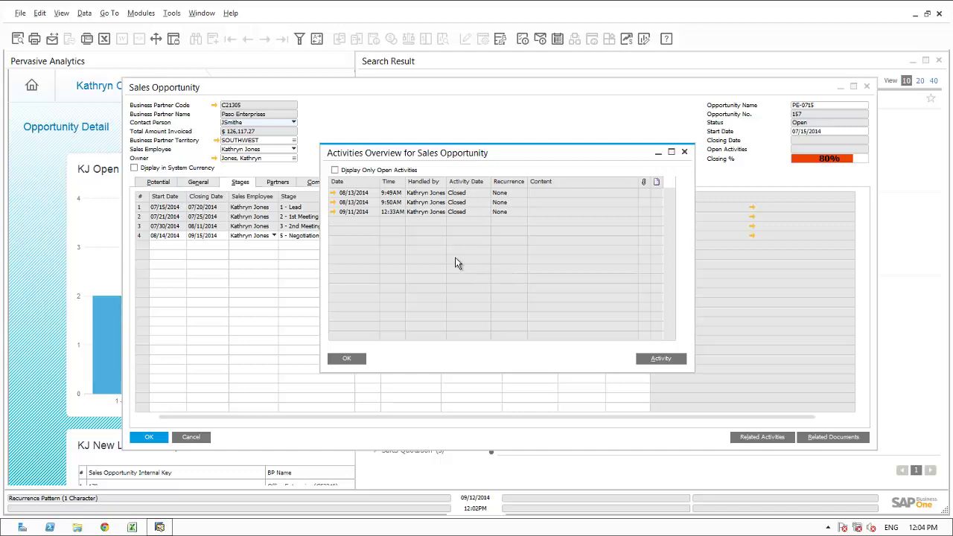
# Glance at the first related activity, review the Partners, Competitors and Summary tabs, and close opportunity 157
pyautogui.click(333, 195)
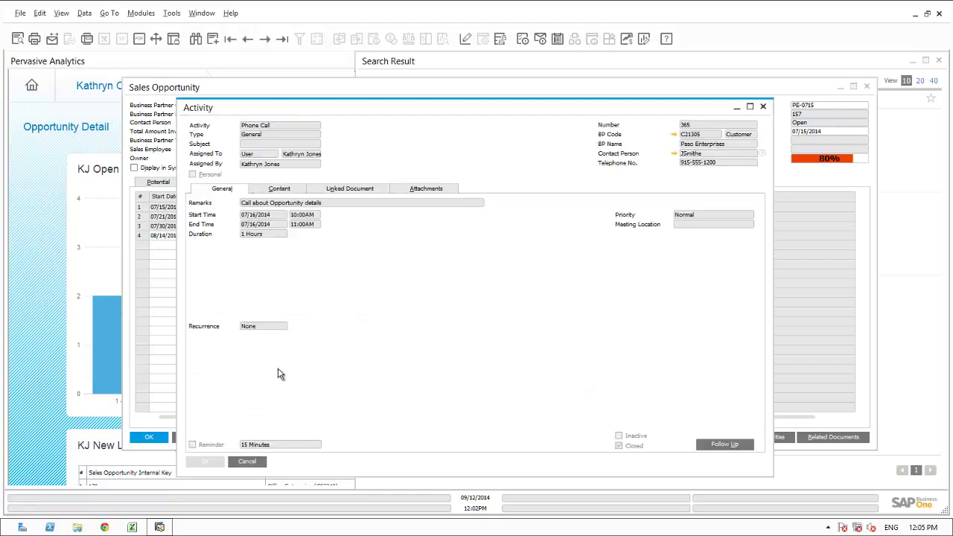
pyautogui.click(249, 462)
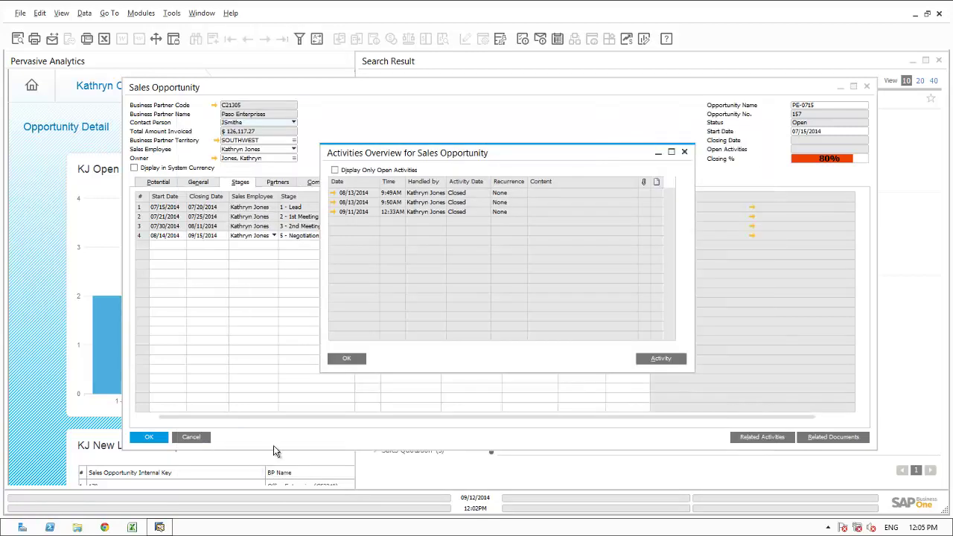
pyautogui.click(349, 358)
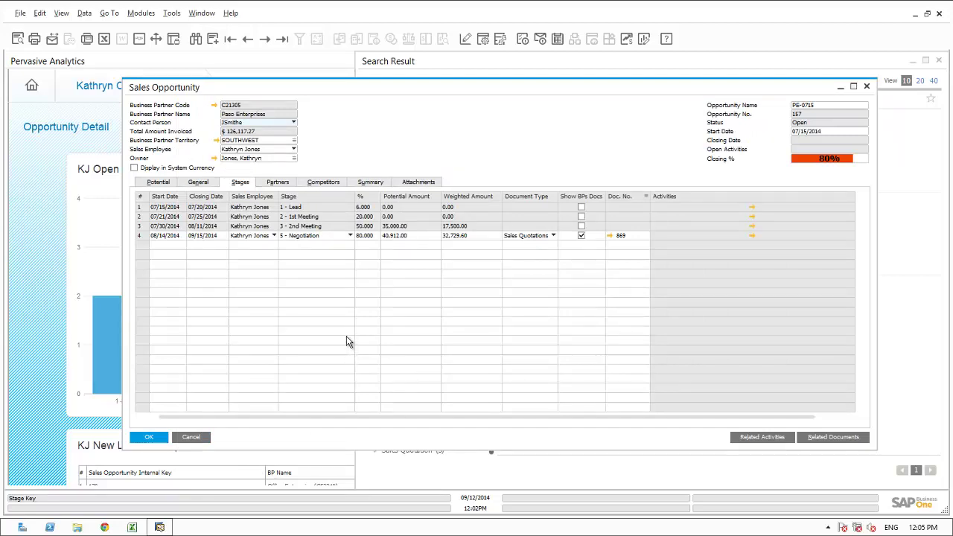
pyautogui.click(277, 183)
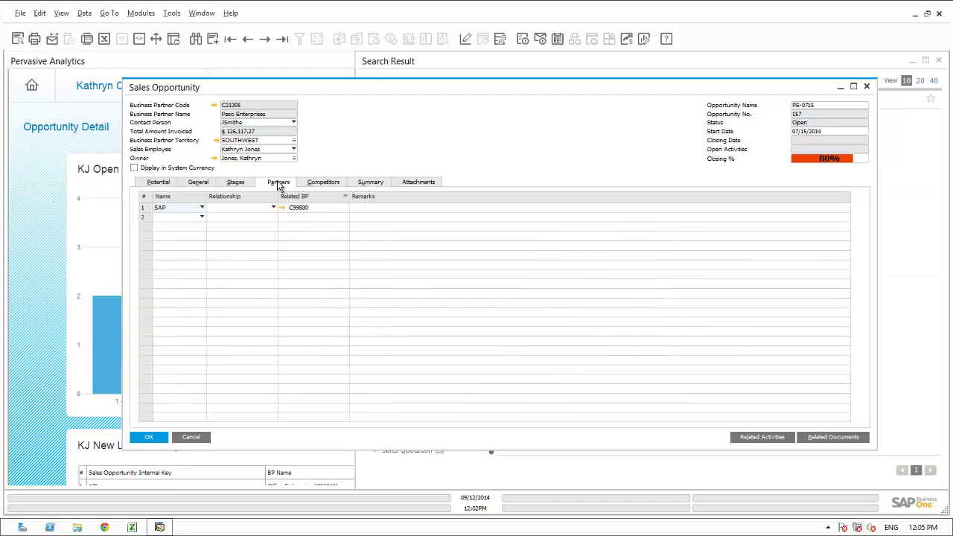
pyautogui.click(315, 185)
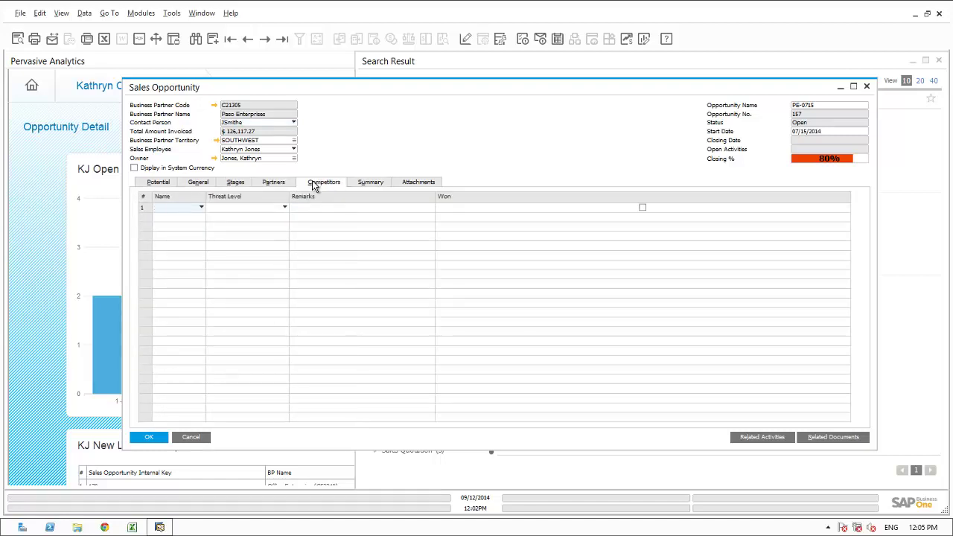
pyautogui.click(364, 187)
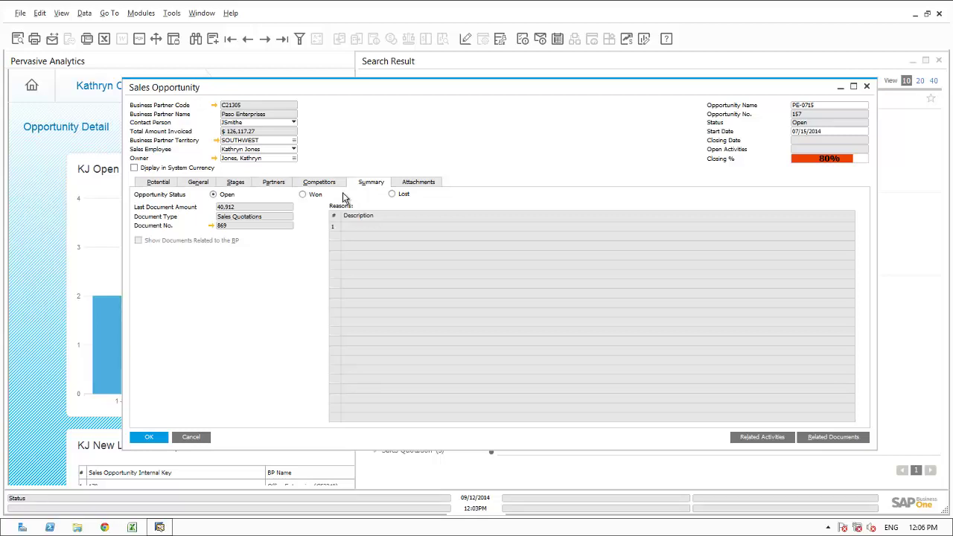
pyautogui.click(155, 438)
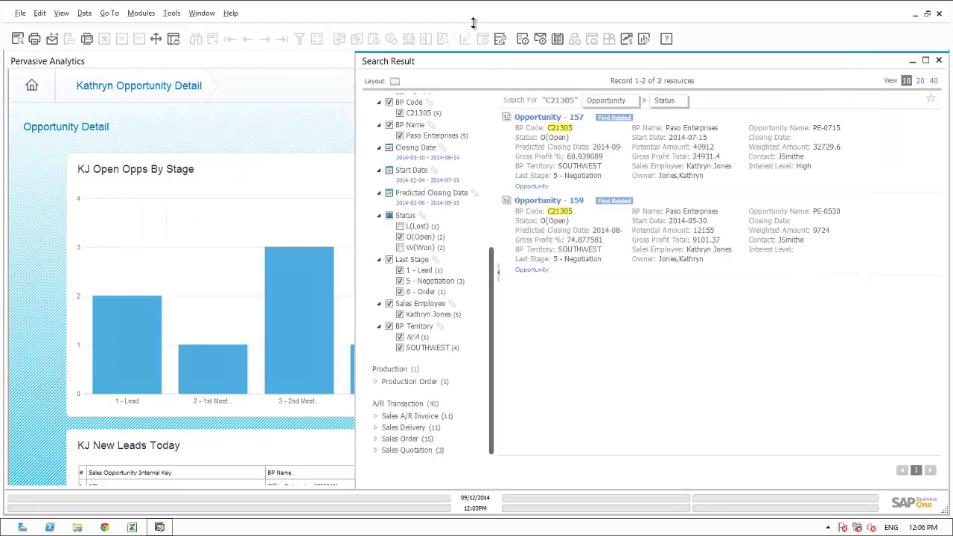
# Close all windows, then scroll the analytics page to the KJ Open Opps by Customer chart and back up
pyautogui.click(204, 15)
pyautogui.click(226, 44)
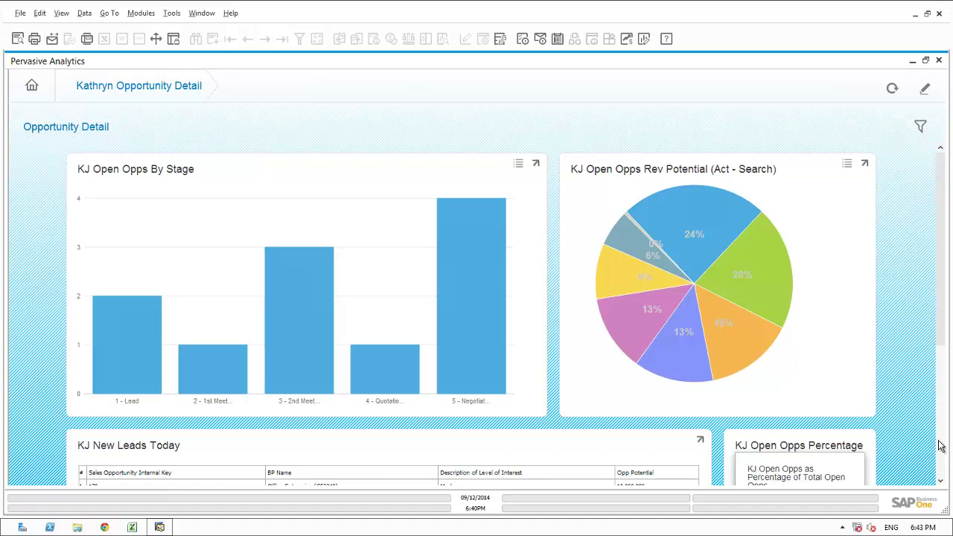
pyautogui.click(940, 445)
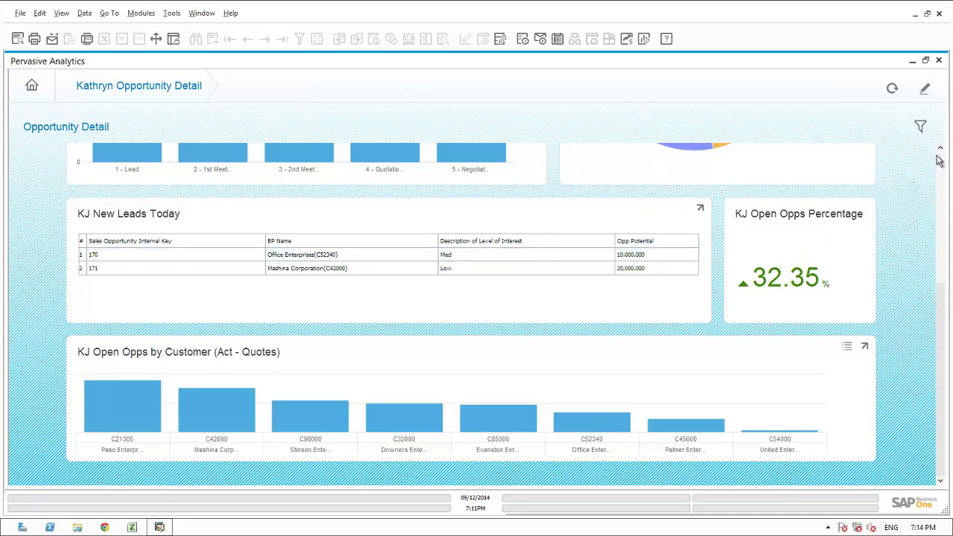
pyautogui.click(942, 161)
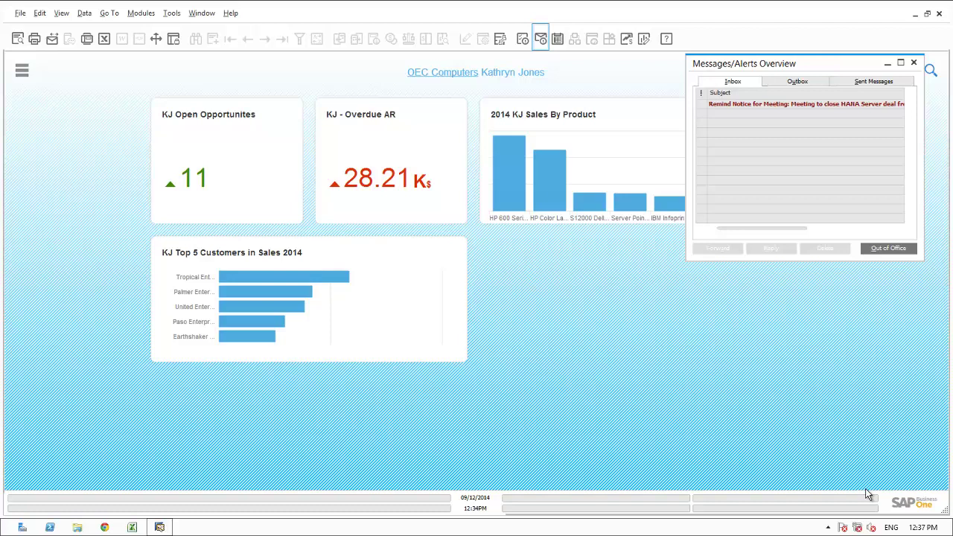
# Open meeting activity 393 from the Remind Notice message and close it without changes
pyautogui.click(730, 106)
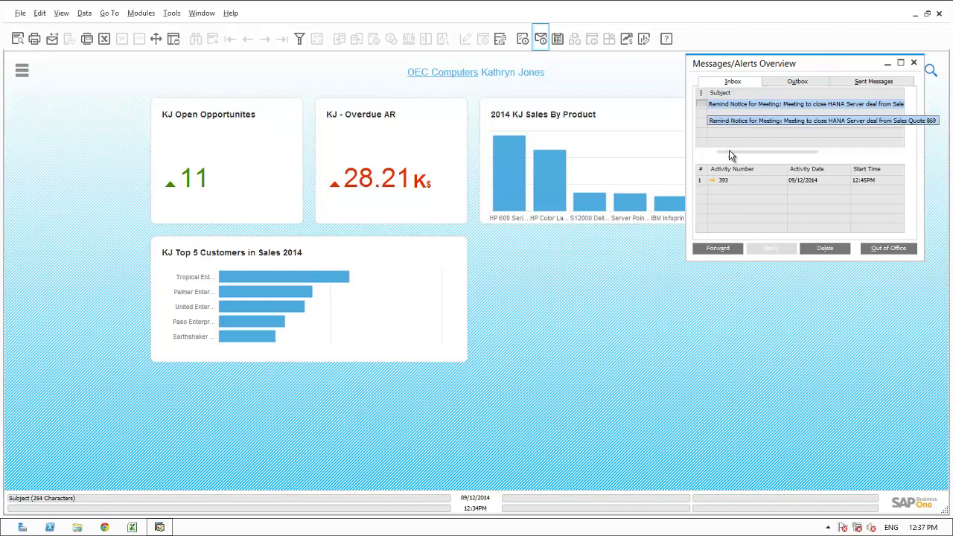
pyautogui.click(714, 181)
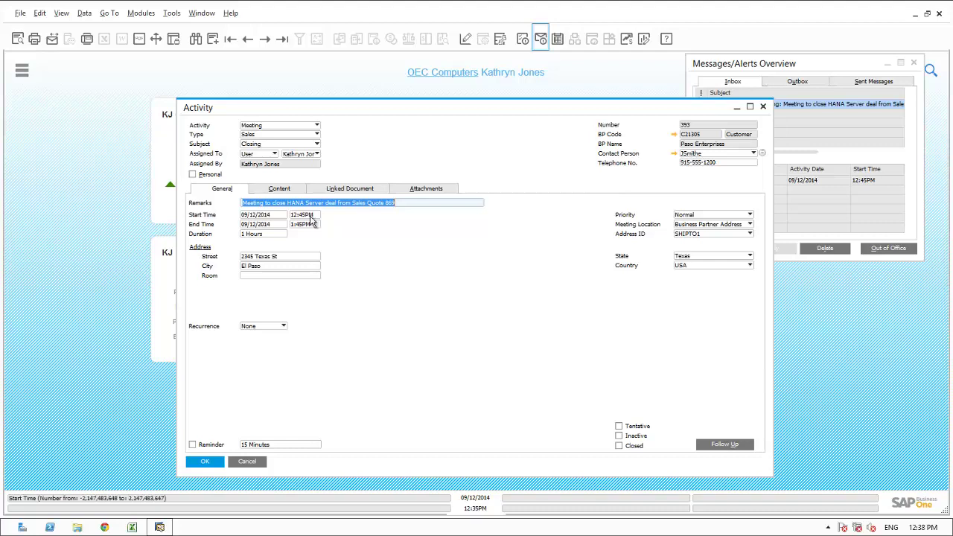
pyautogui.click(247, 462)
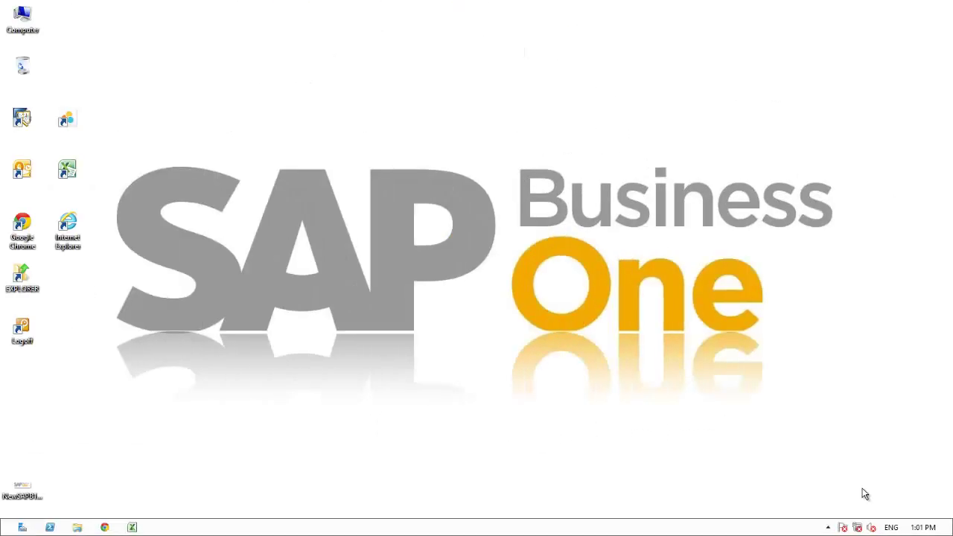
# Launch SAP Business One and log in as the sales manager with that user's ID and password
pyautogui.doubleClick(21, 121)
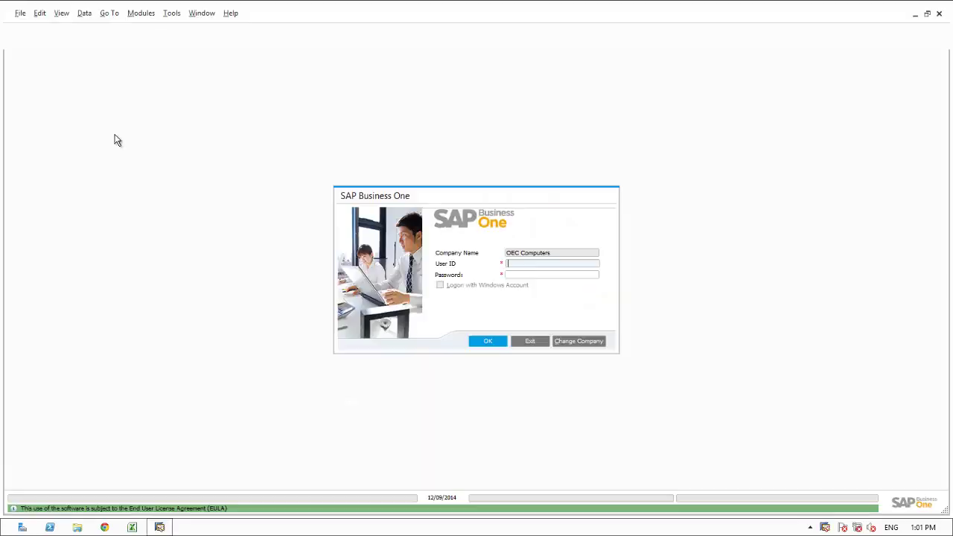
pyautogui.write('I819803')
pyautogui.press('Tab')
pyautogui.write('****')
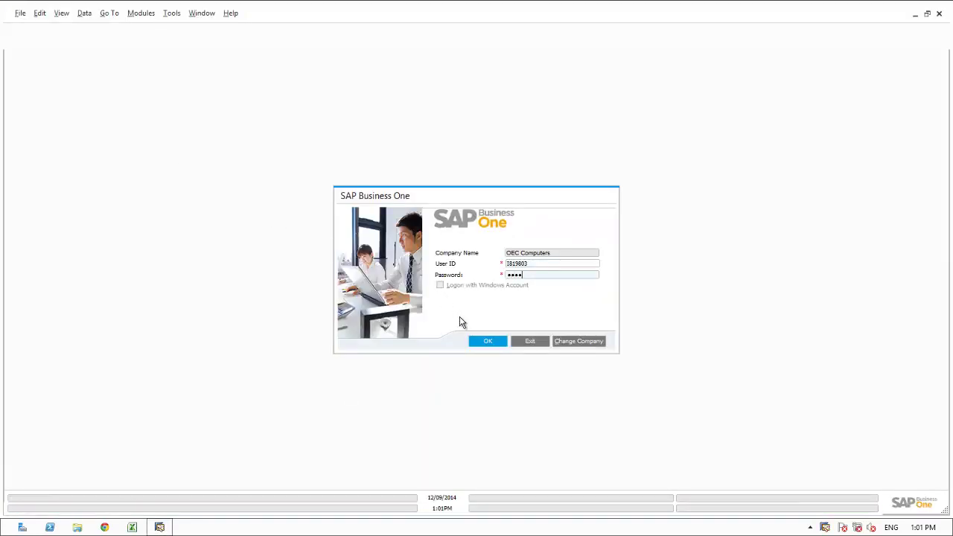
pyautogui.click(487, 340)
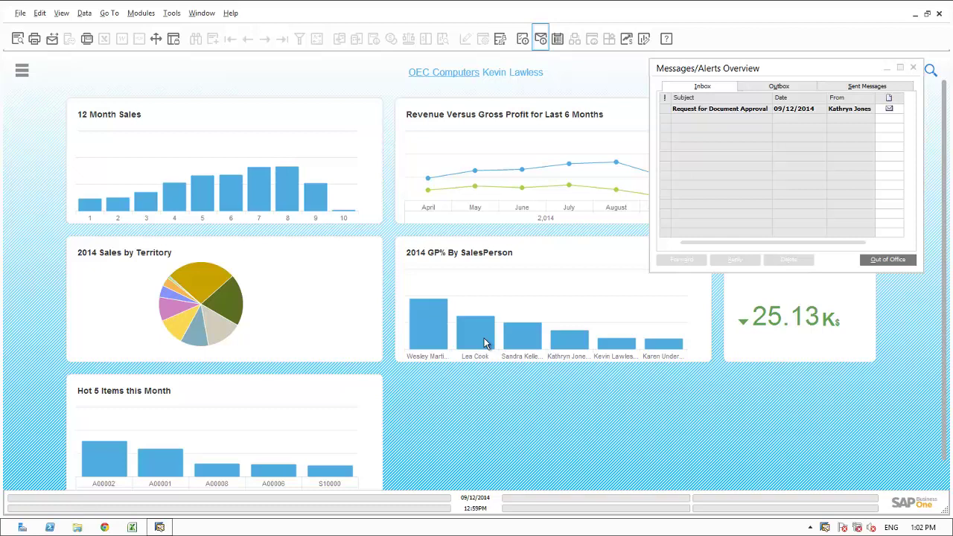
pyautogui.moveTo(484, 342)
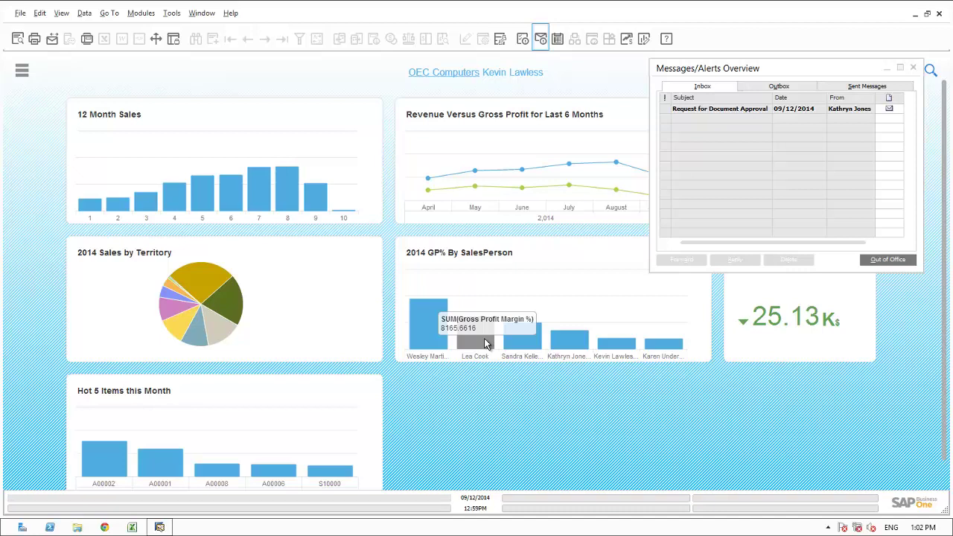
# Open the Request for Document Approval message and follow its link to draft 1350's approval request
pyautogui.click(698, 109)
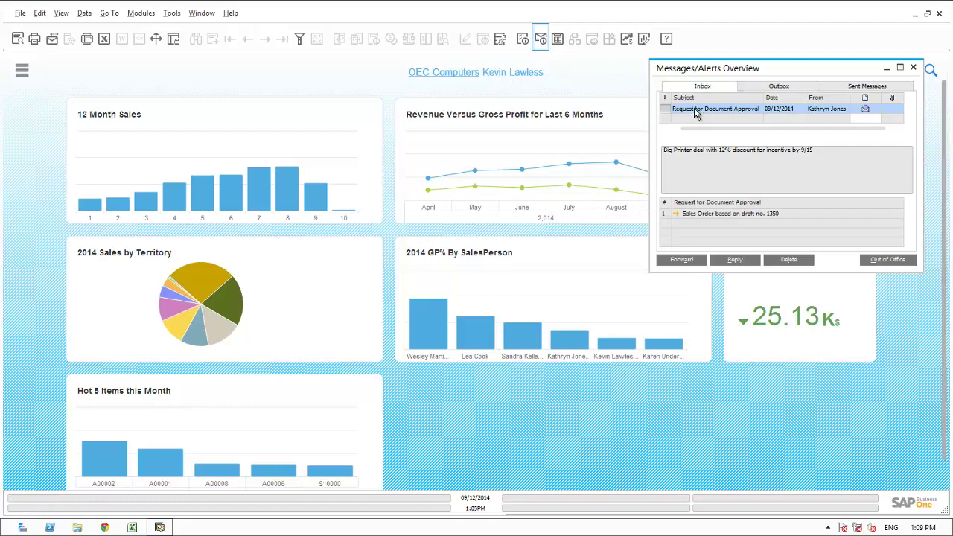
pyautogui.click(677, 215)
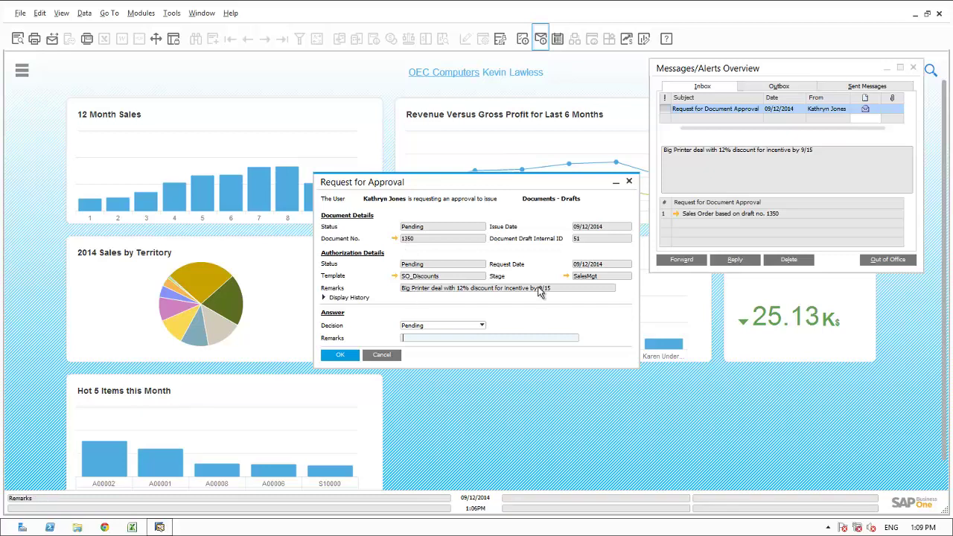
# Open draft sales order 1350, then drill into customer Paso Enterprises' master data record
pyautogui.click(395, 238)
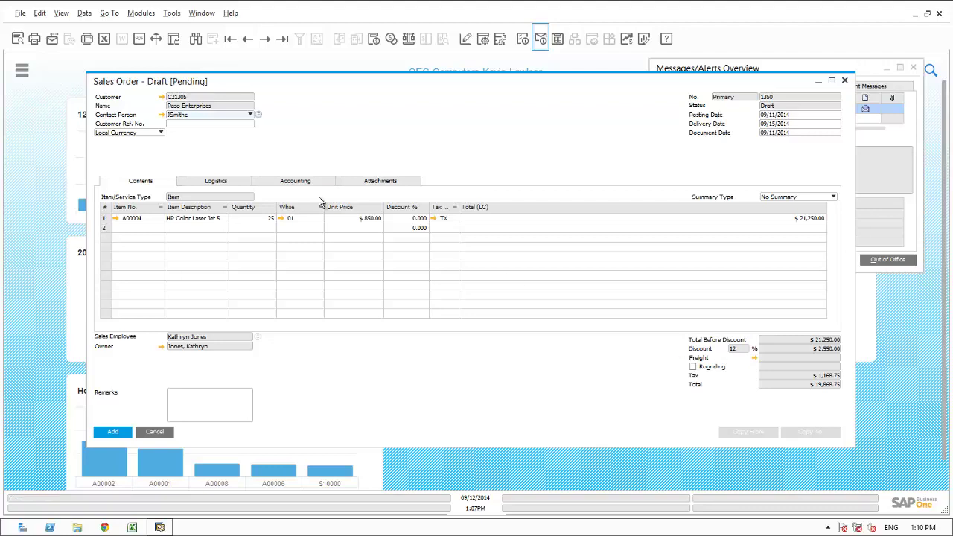
pyautogui.click(161, 98)
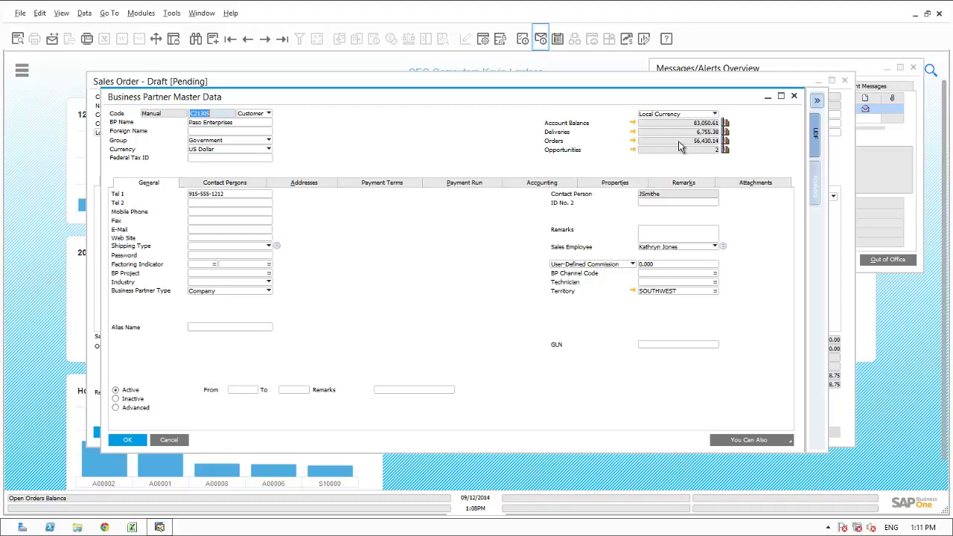
# List Paso Enterprises' open opportunities, widen the Last Stage column, then close the report and BP record
pyautogui.click(633, 150)
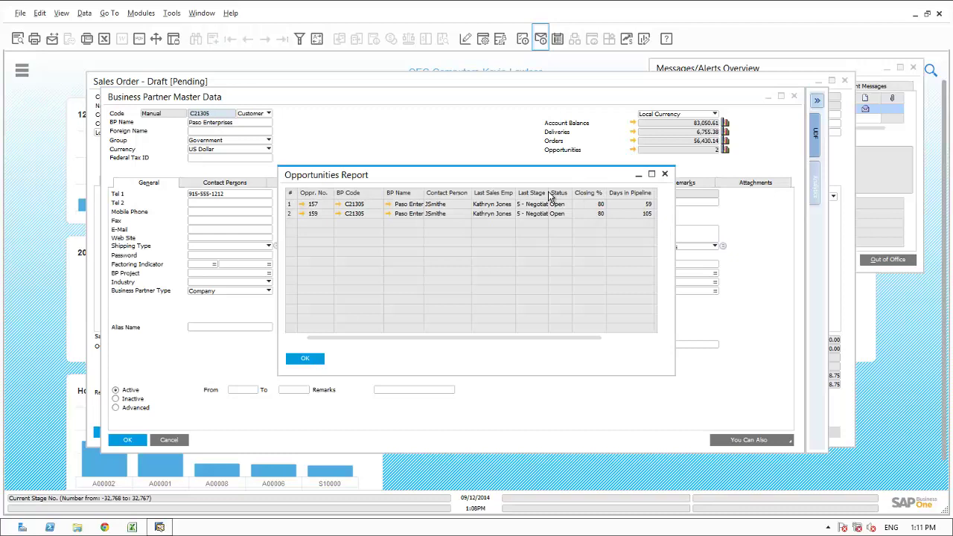
pyautogui.doubleClick(549, 195)
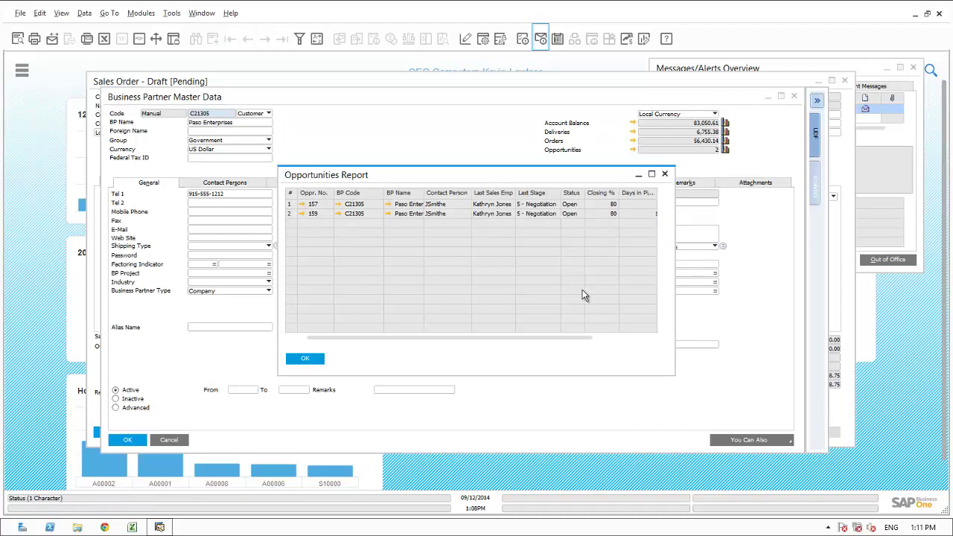
pyautogui.click(616, 339)
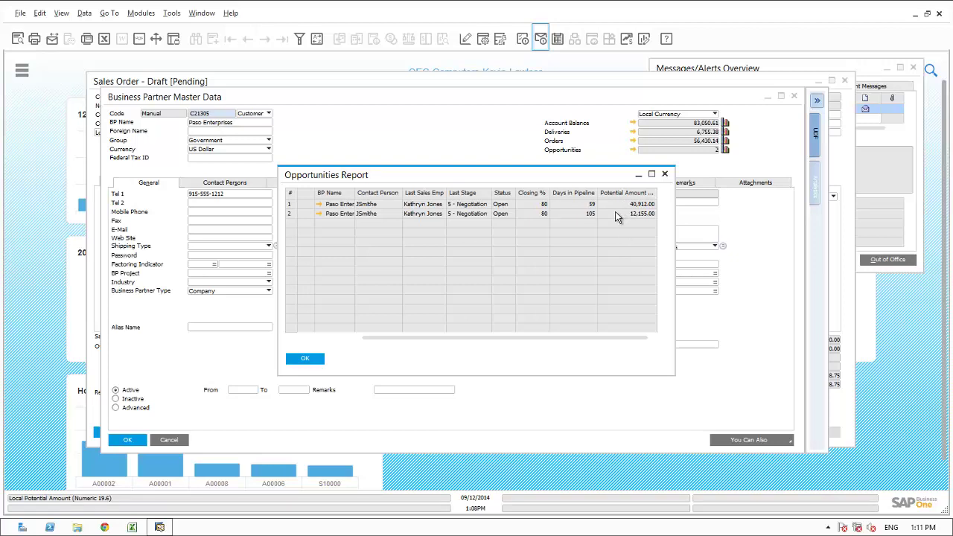
pyautogui.hscroll(-3, 458, 307)
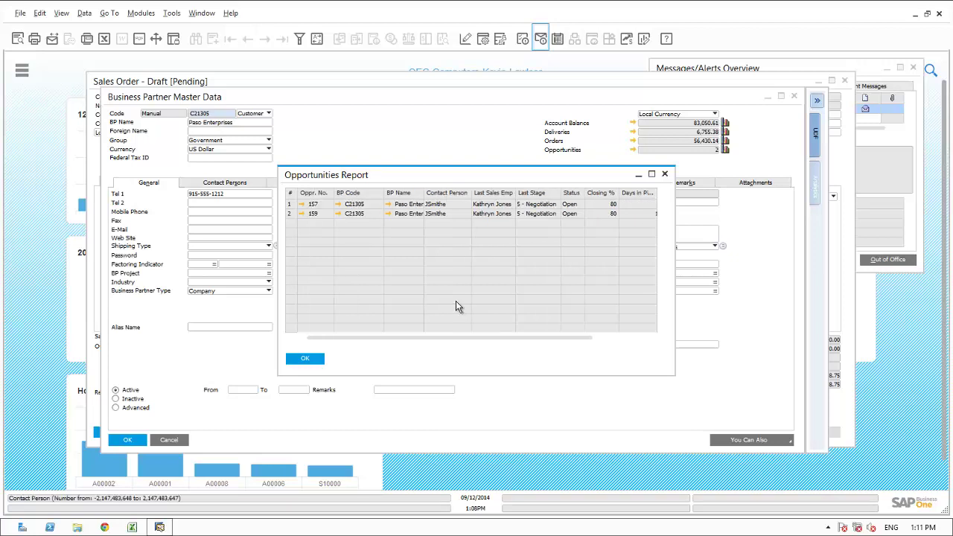
pyautogui.click(314, 361)
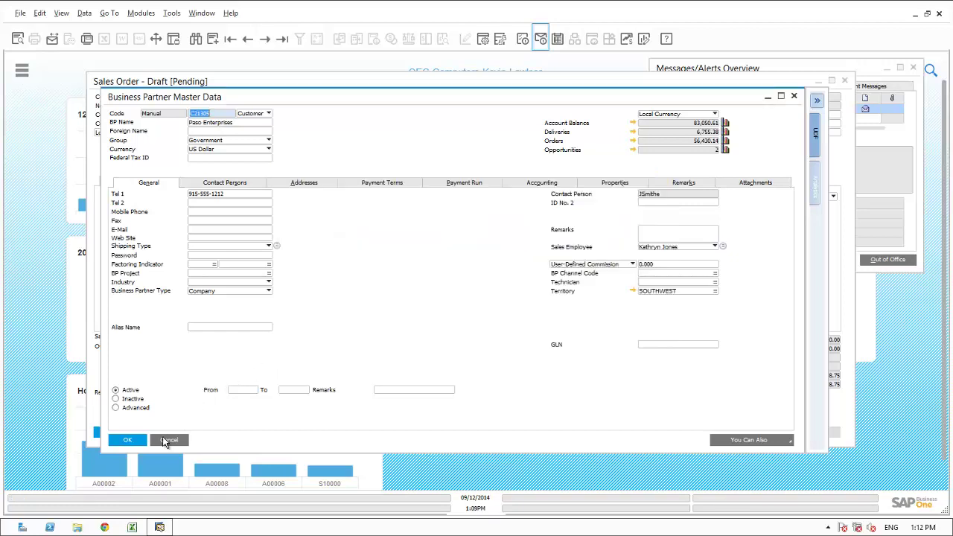
pyautogui.click(167, 440)
# Approve draft 1350 with an 'OK By' remark from the approver, then delete the message and close the inbox
pyautogui.click(166, 432)
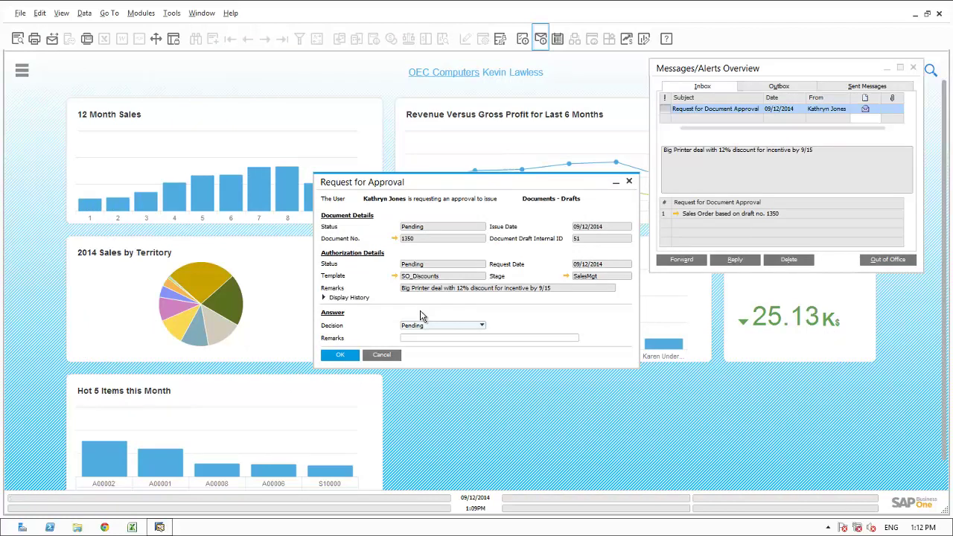
pyautogui.click(415, 327)
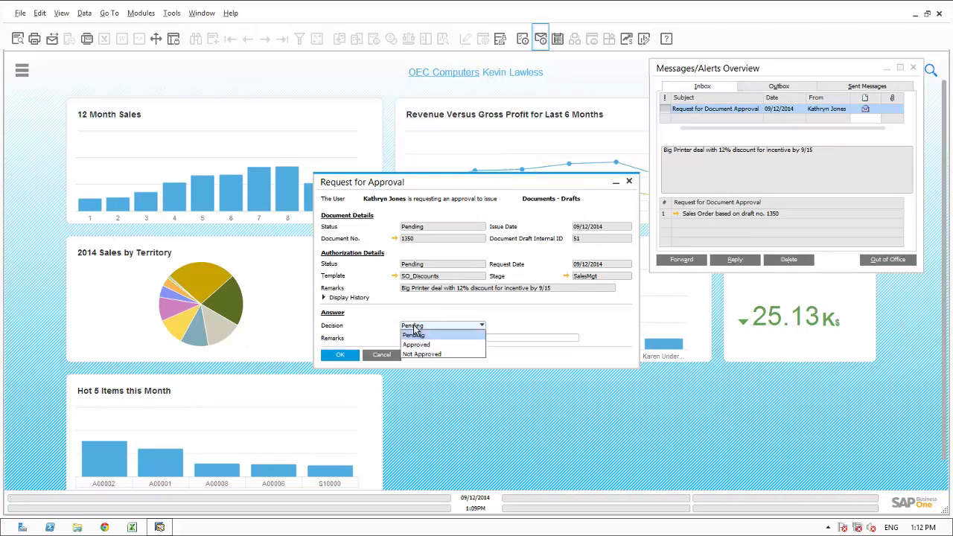
pyautogui.click(415, 345)
pyautogui.click(412, 338)
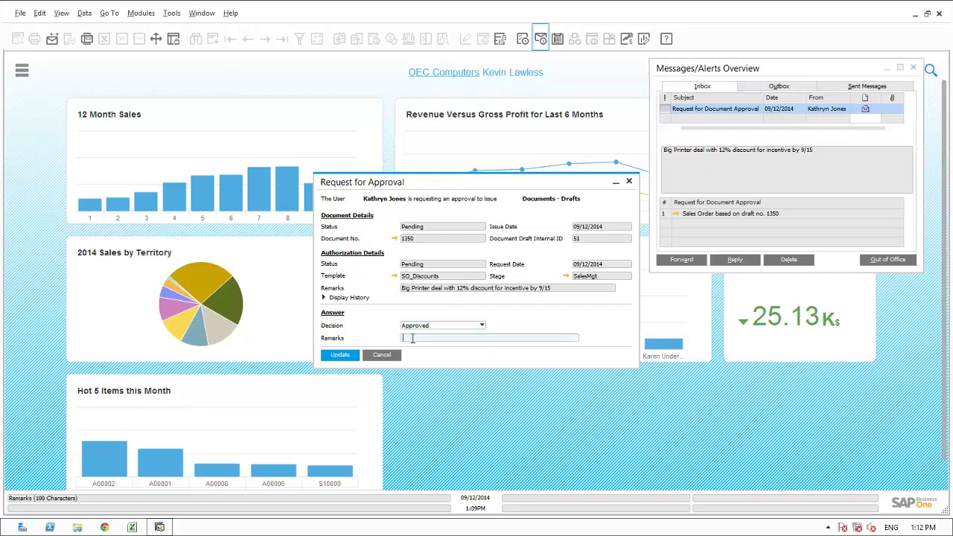
pyautogui.write('OK By Kevin')
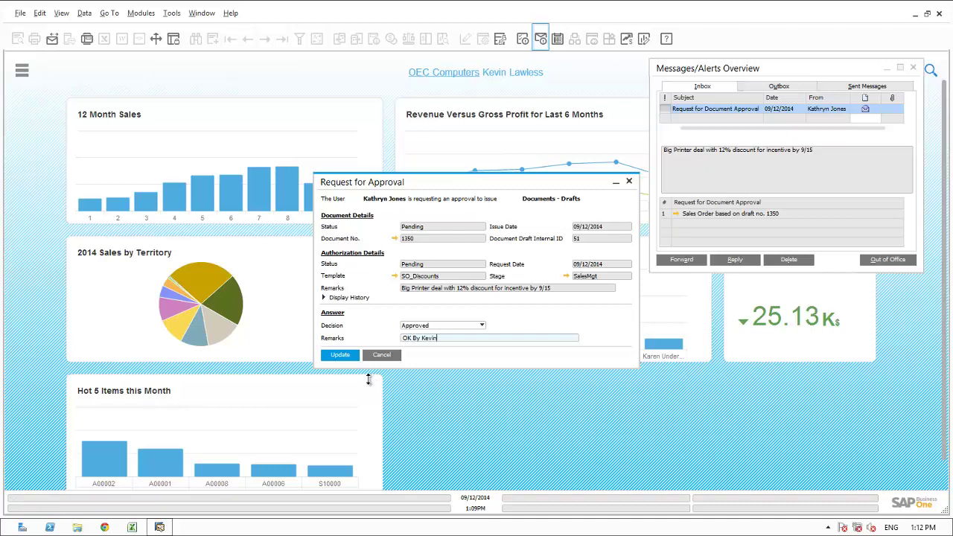
pyautogui.click(347, 356)
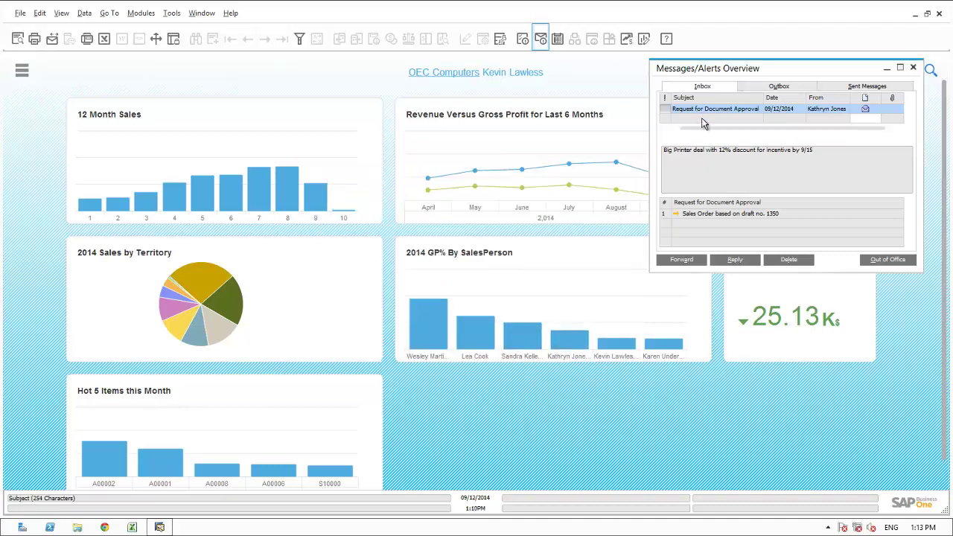
pyautogui.click(777, 259)
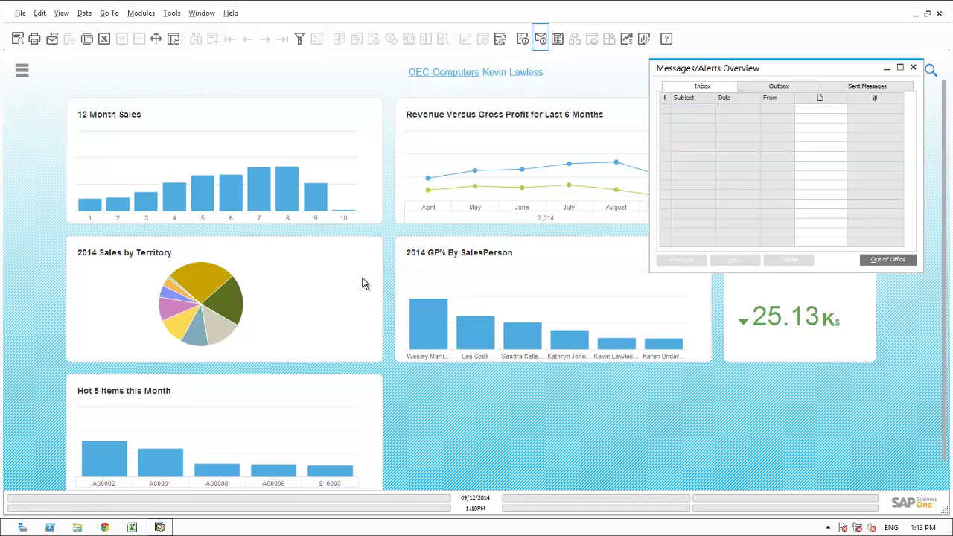
pyautogui.click(916, 68)
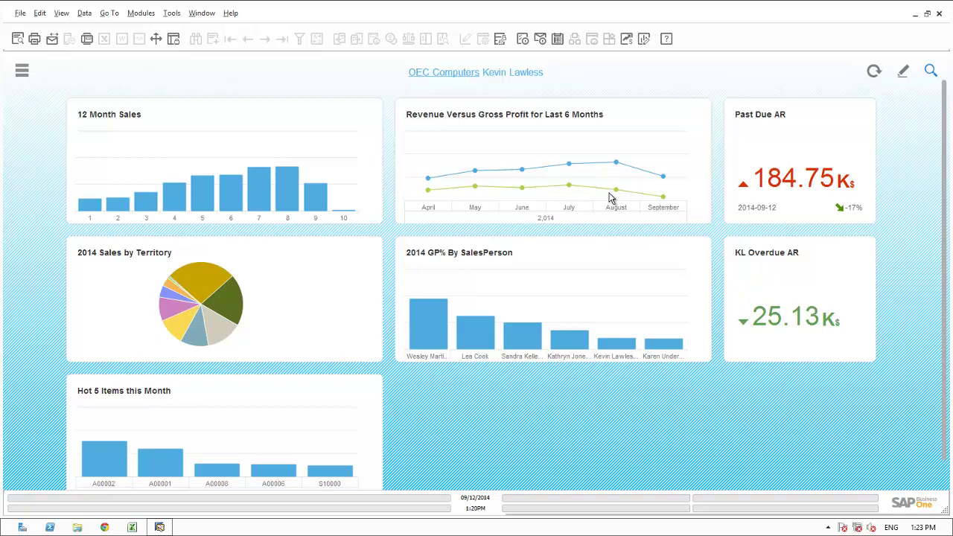
# In the calendar, create a new Task activity for Friday at 2:00 PM
pyautogui.click(559, 39)
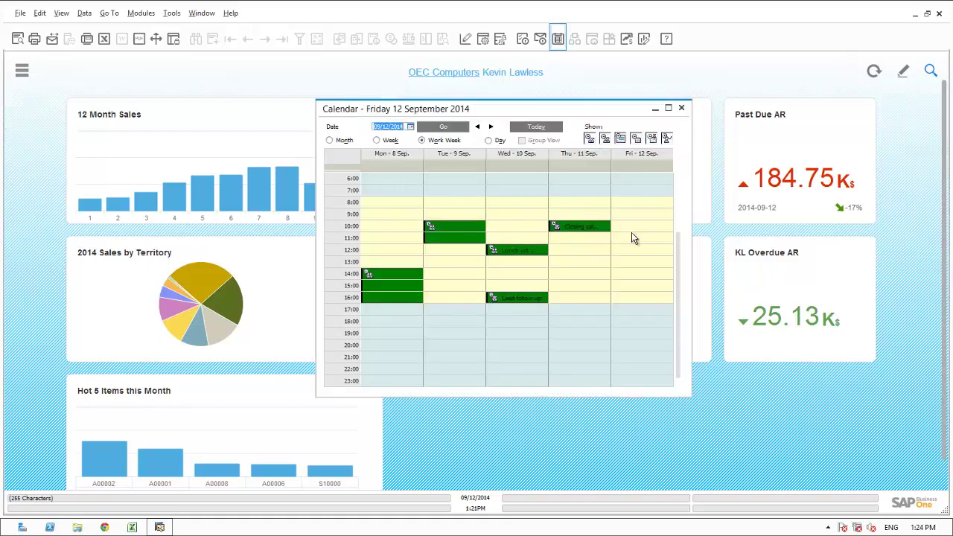
pyautogui.doubleClick(634, 279)
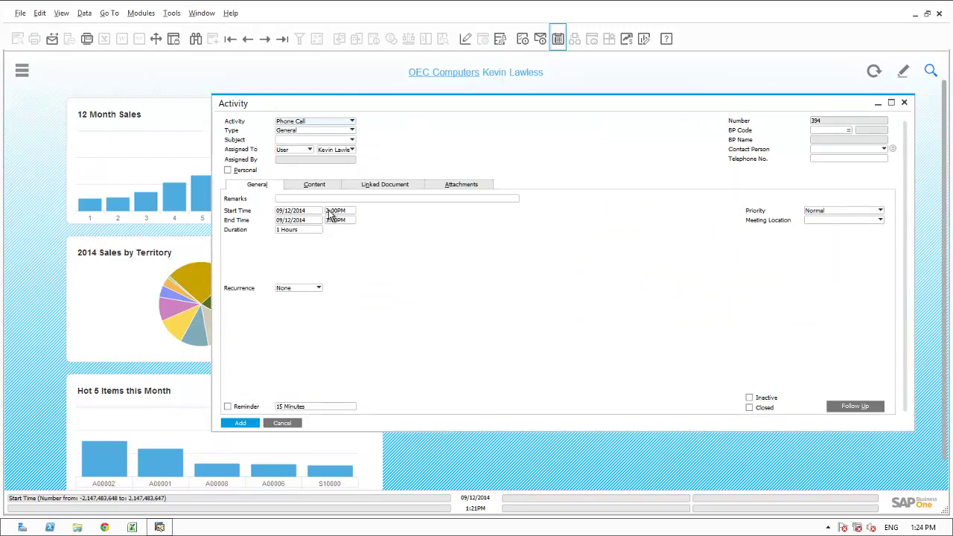
pyautogui.click(324, 123)
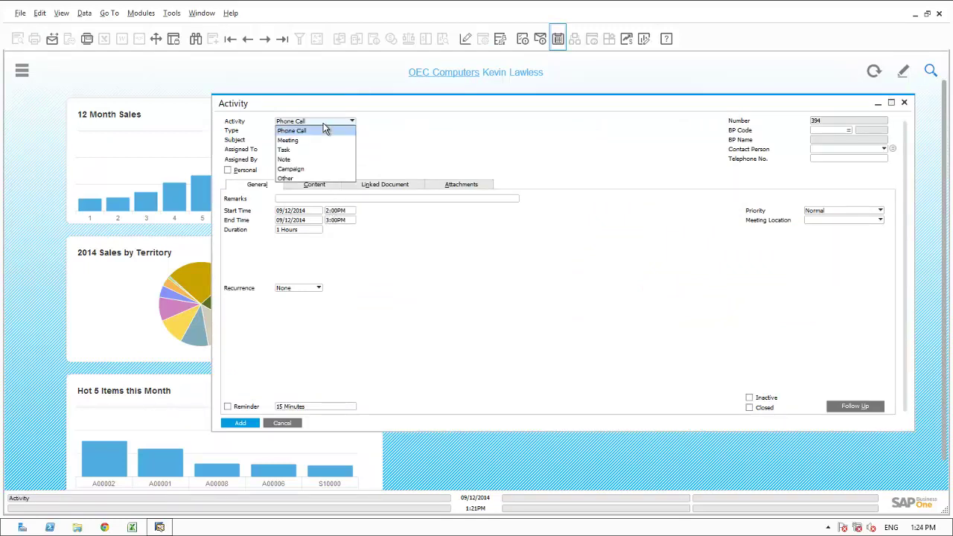
pyautogui.click(295, 151)
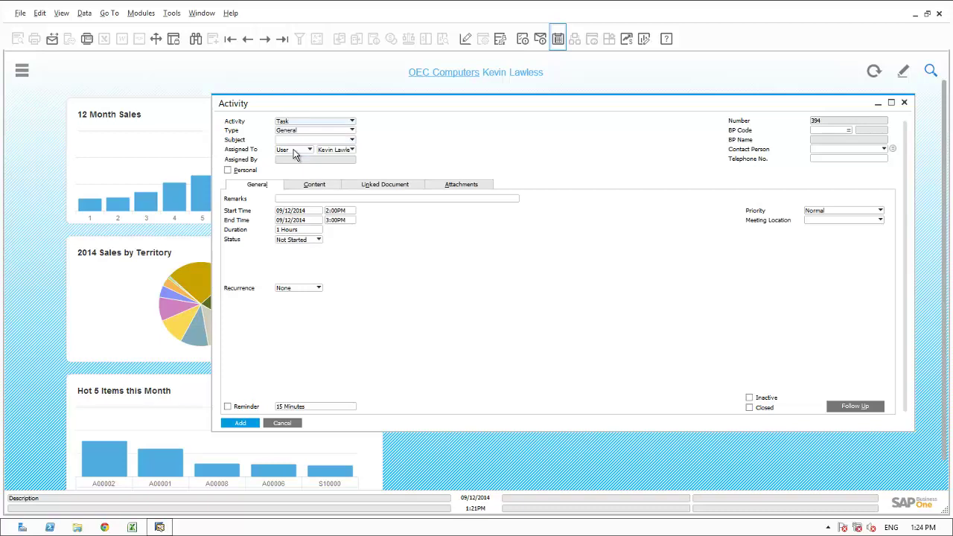
# Paste the August Gross Profit decline remark, save the task, and close the calendar
pyautogui.click(287, 200)
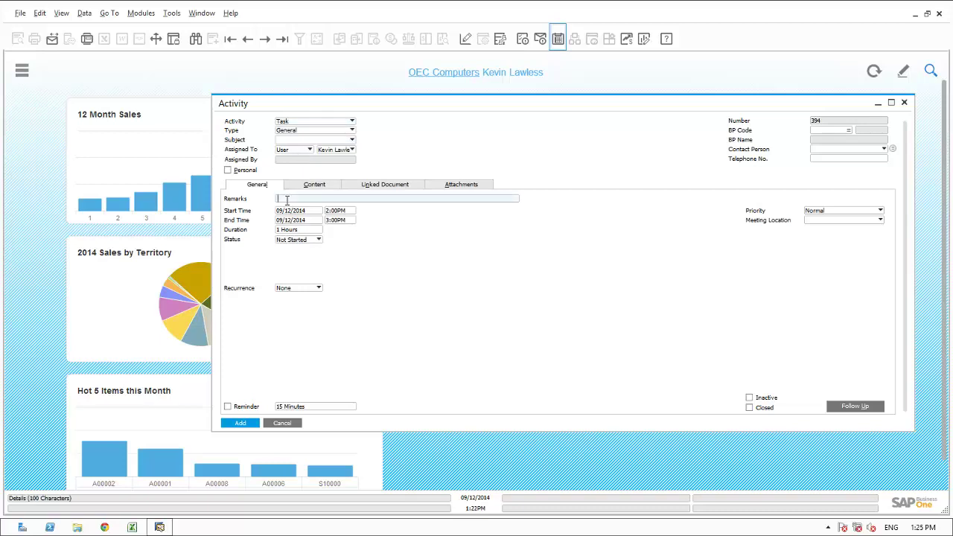
pyautogui.write('Follow up on Gross Profit decline in August')
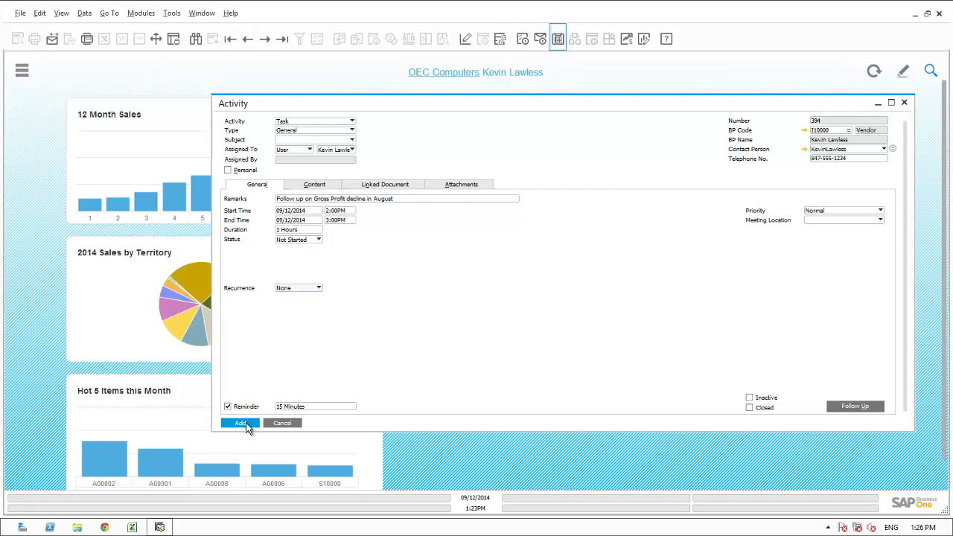
pyautogui.click(248, 424)
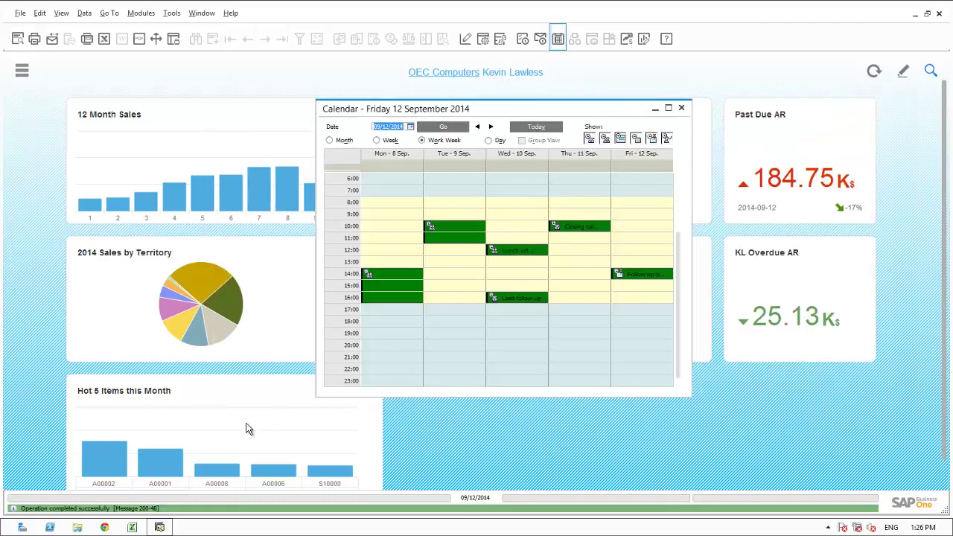
pyautogui.click(684, 110)
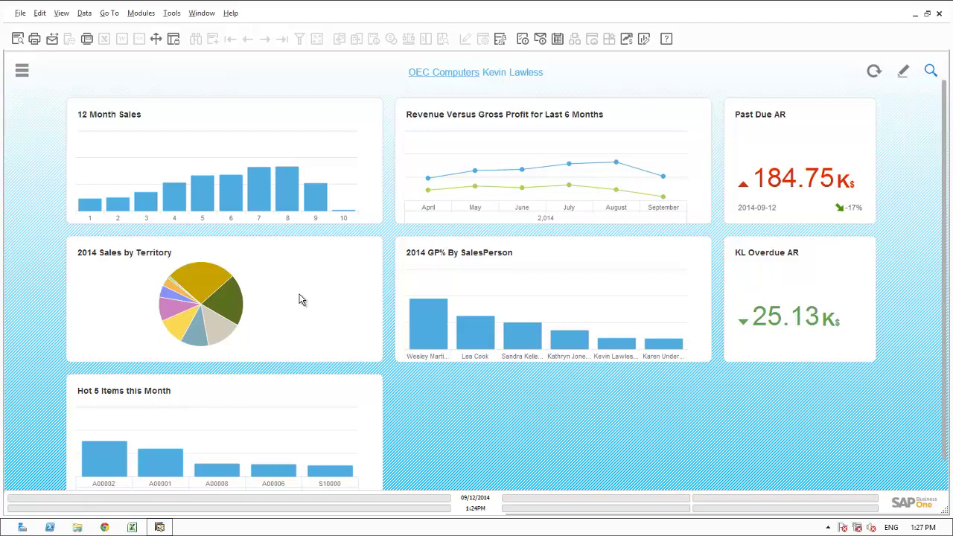
pyautogui.moveTo(218, 332)
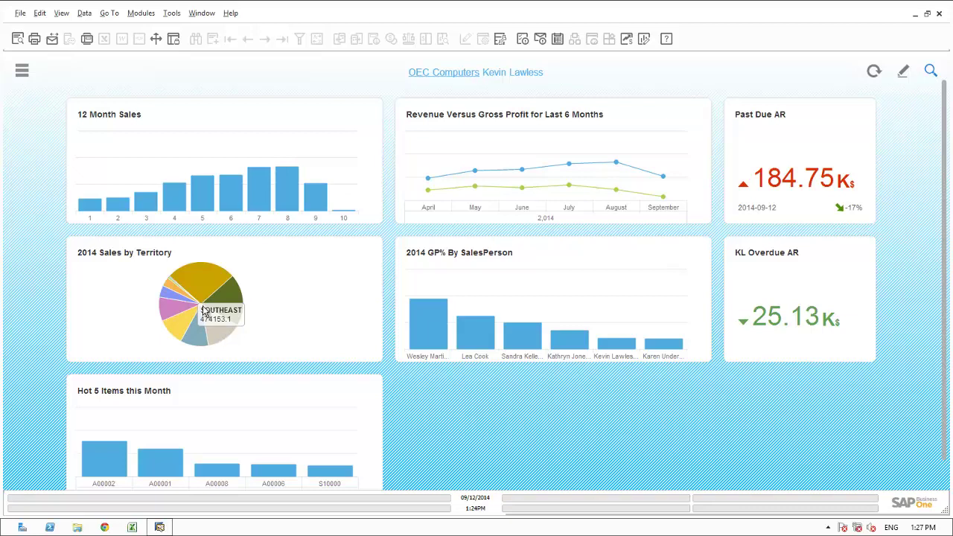
pyautogui.moveTo(200, 289)
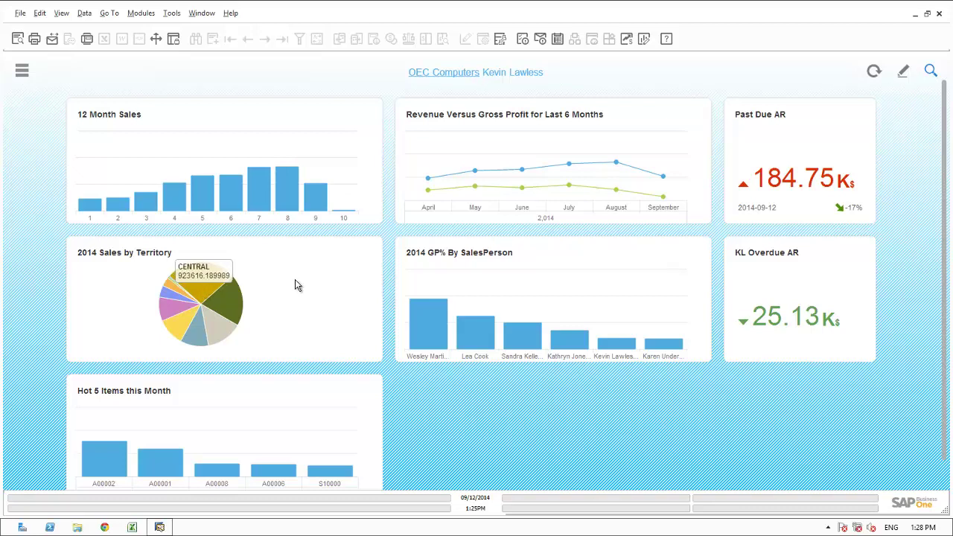
pyautogui.moveTo(777, 192)
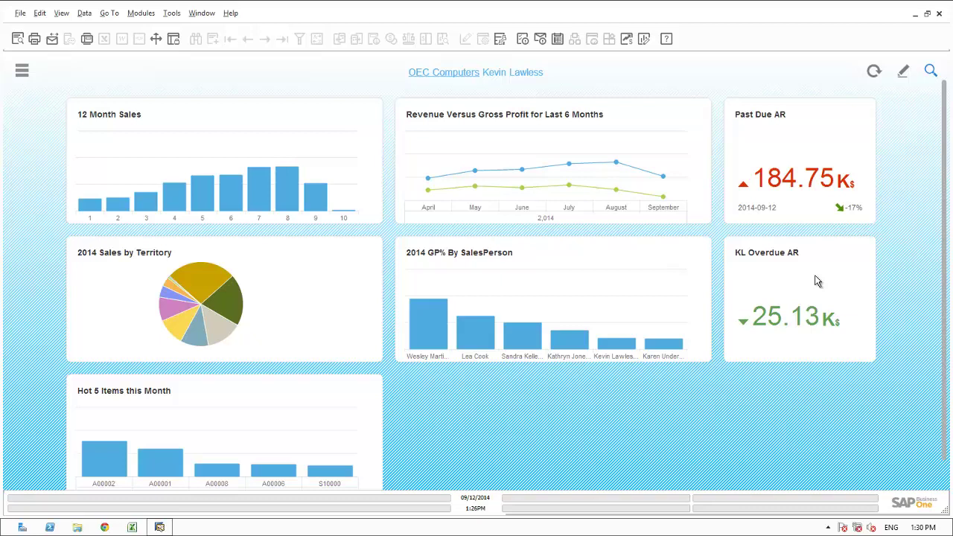
pyautogui.moveTo(796, 315)
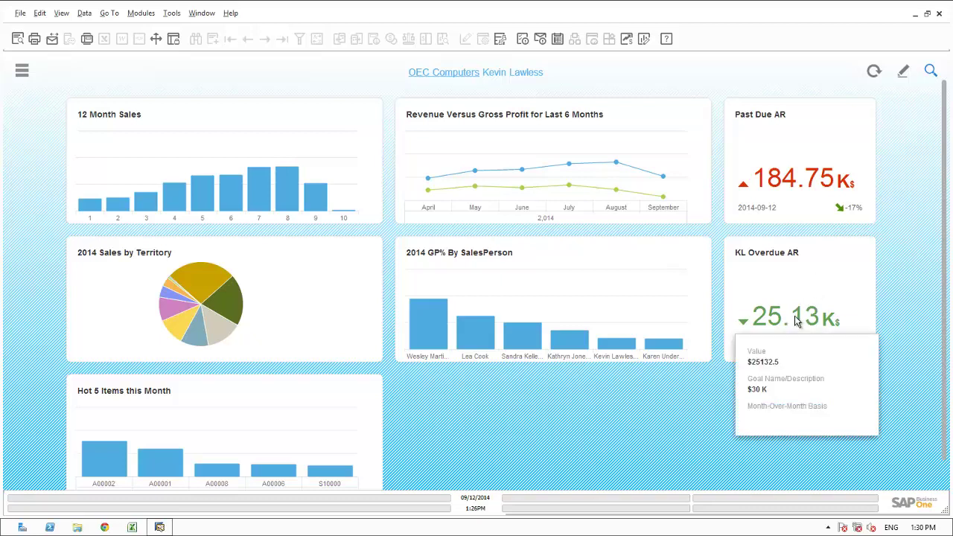
pyautogui.click(945, 480)
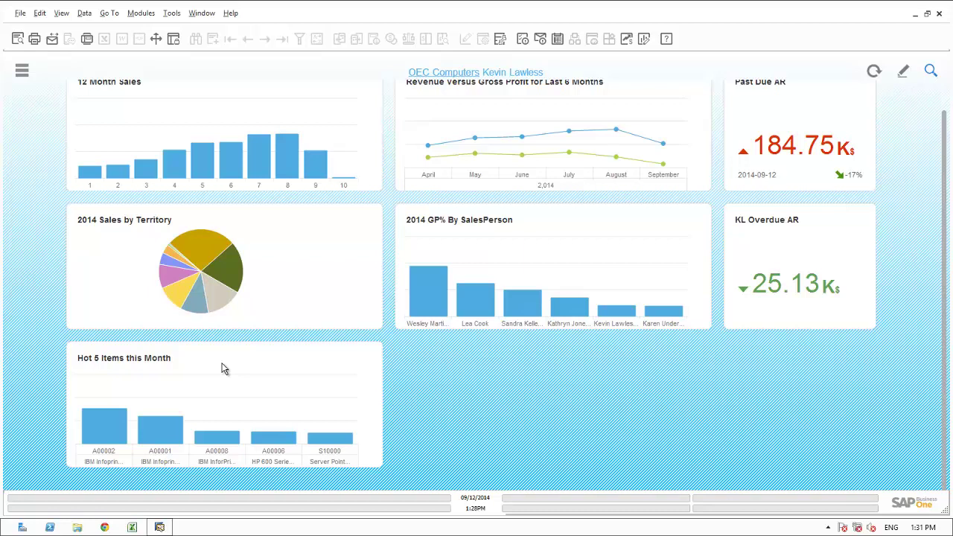
pyautogui.scroll(1, 222, 368)
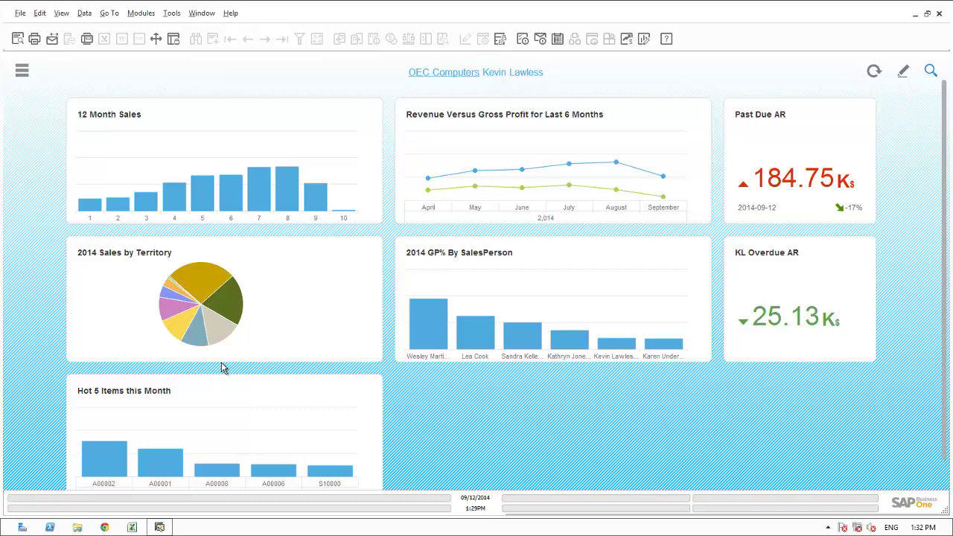
# Find 'forecast' in the menu search and run the Opportunities Forecast Report
pyautogui.click(21, 70)
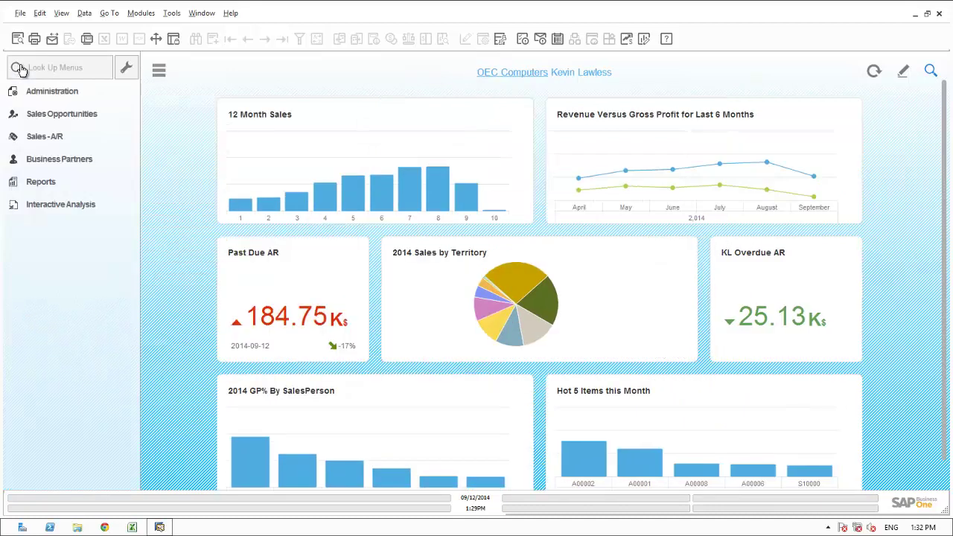
pyautogui.click(38, 65)
pyautogui.write('forecast')
pyautogui.click(72, 134)
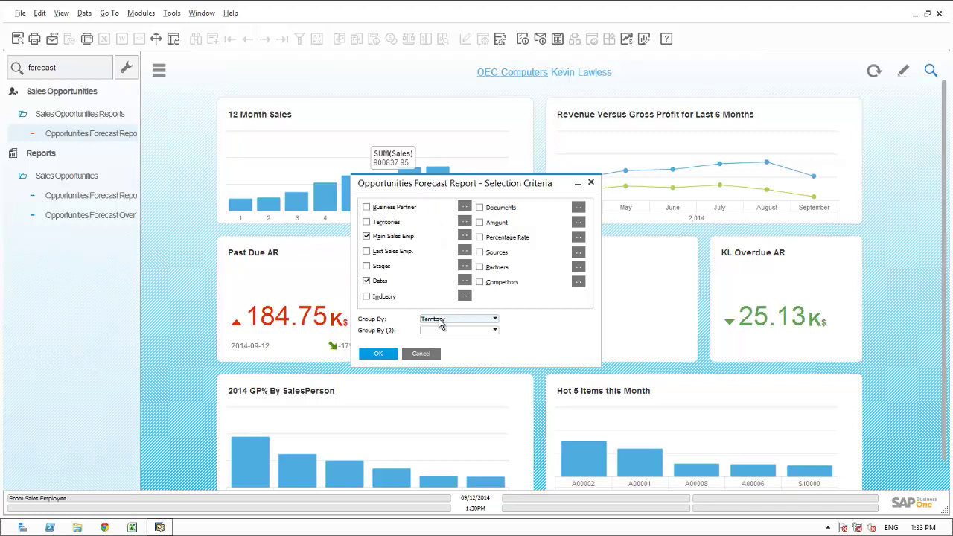
pyautogui.click(382, 356)
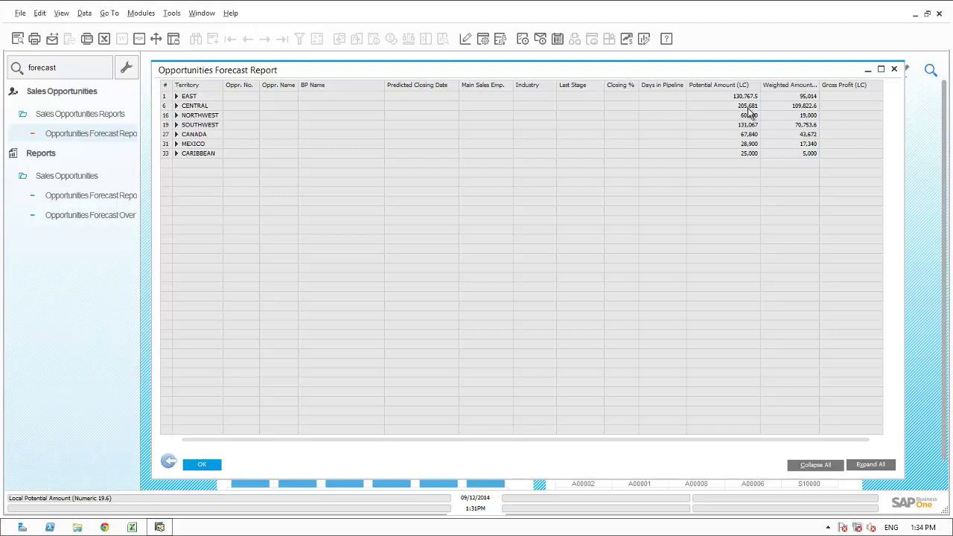
# Expand all territories to list each opportunity, then close the report and its criteria
pyautogui.click(866, 470)
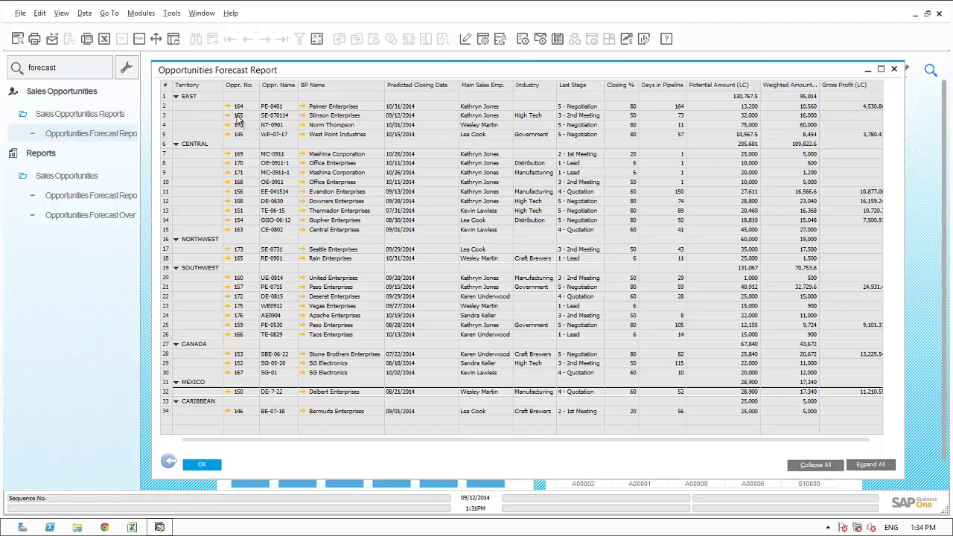
pyautogui.click(171, 462)
pyautogui.click(420, 356)
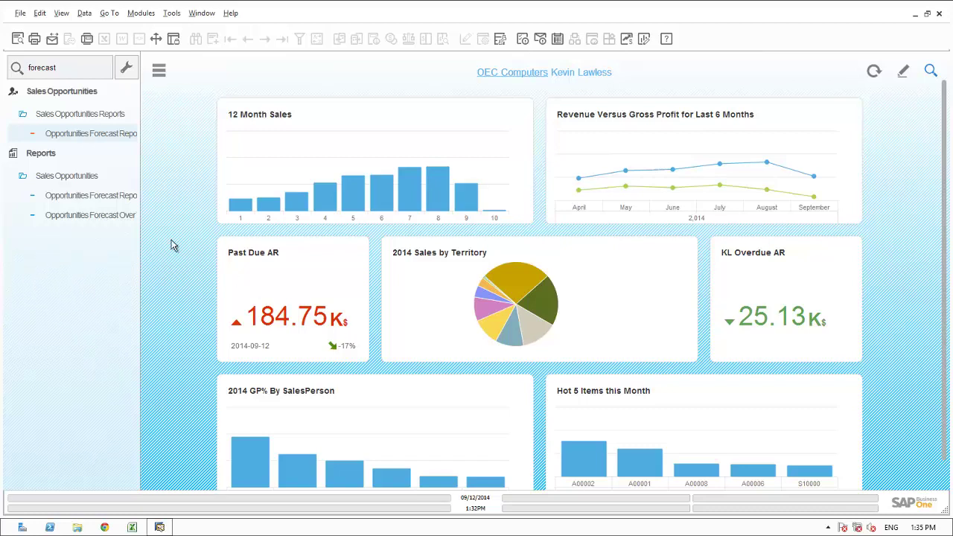
# Search the menus for 'stage' and open the Stage Analysis report criteria
pyautogui.doubleClick(63, 68)
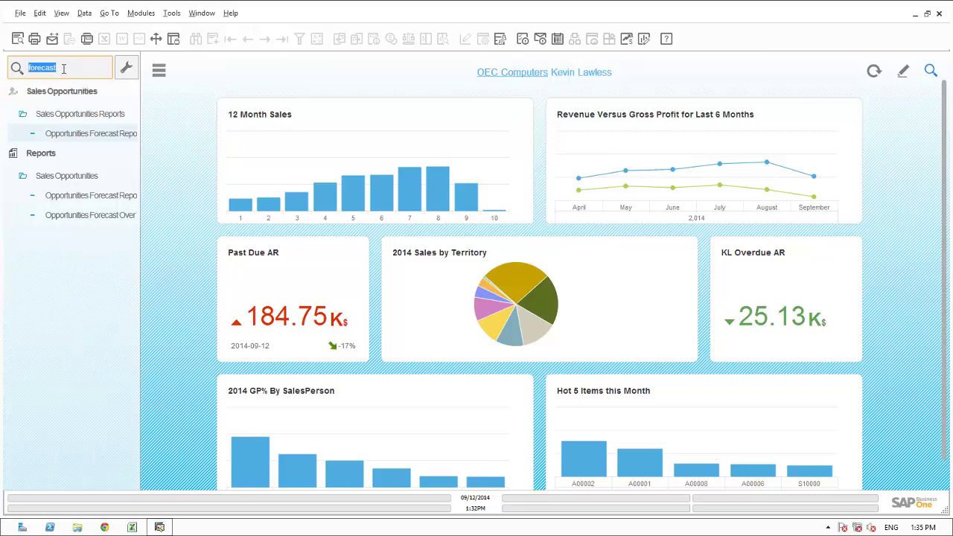
pyautogui.write('stage')
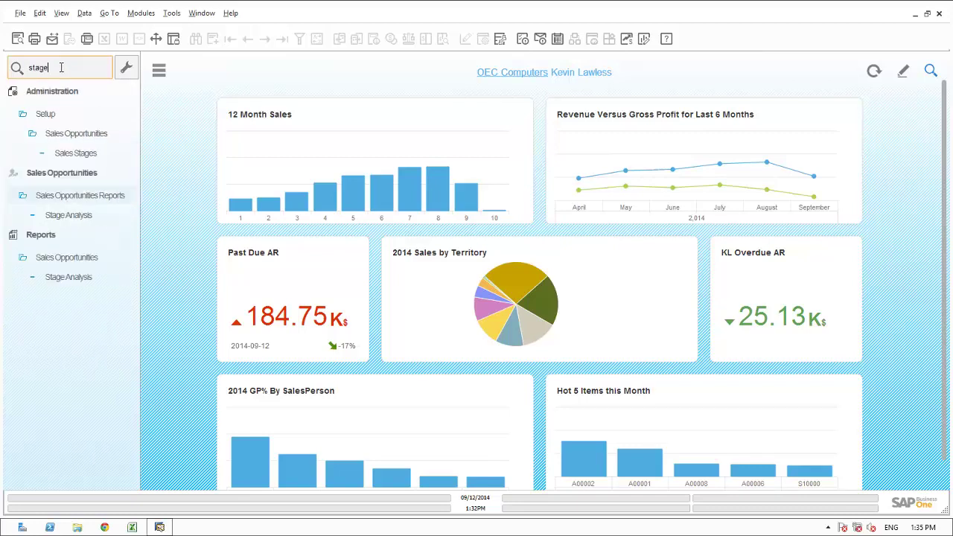
pyautogui.click(74, 215)
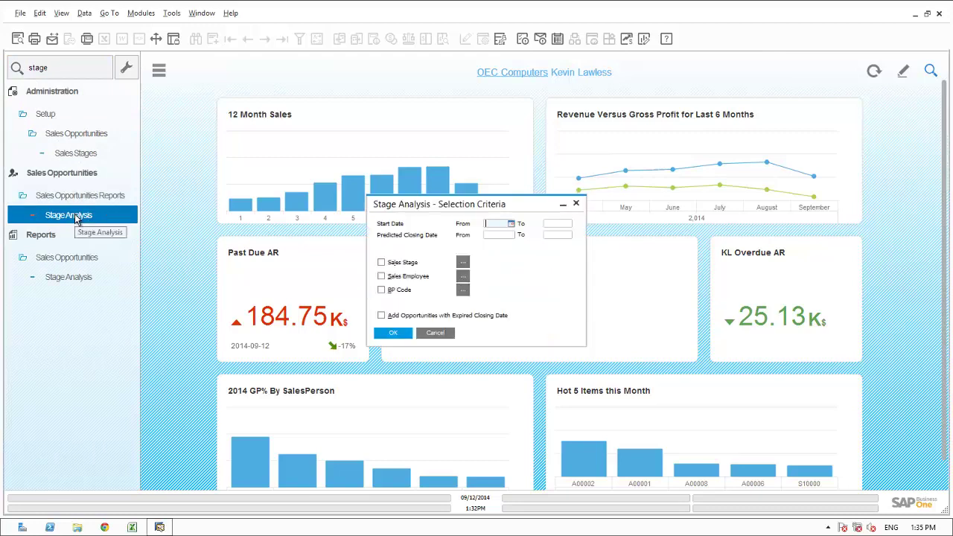
# Run Stage Analysis for start dates 01/01/2014–09/12/2014 by sales employee, and maximize the report
pyautogui.write('0101')
pyautogui.press('Tab')
pyautogui.write('0912')
pyautogui.press('Tab')
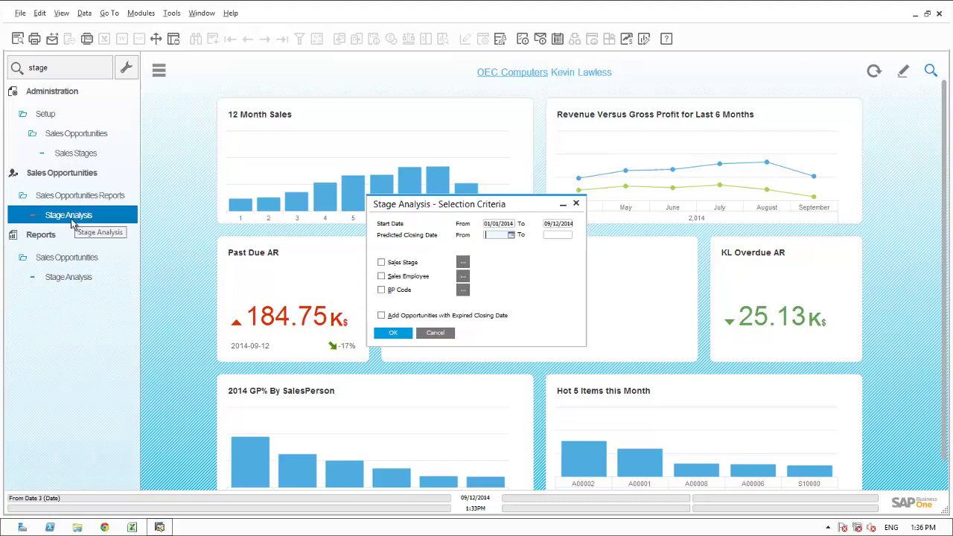
pyautogui.click(381, 276)
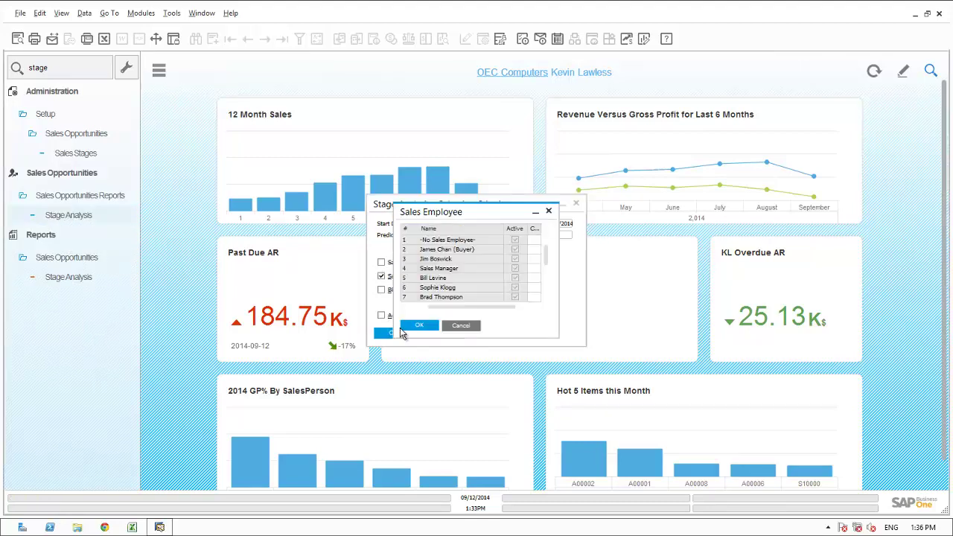
pyautogui.click(415, 328)
pyautogui.click(389, 334)
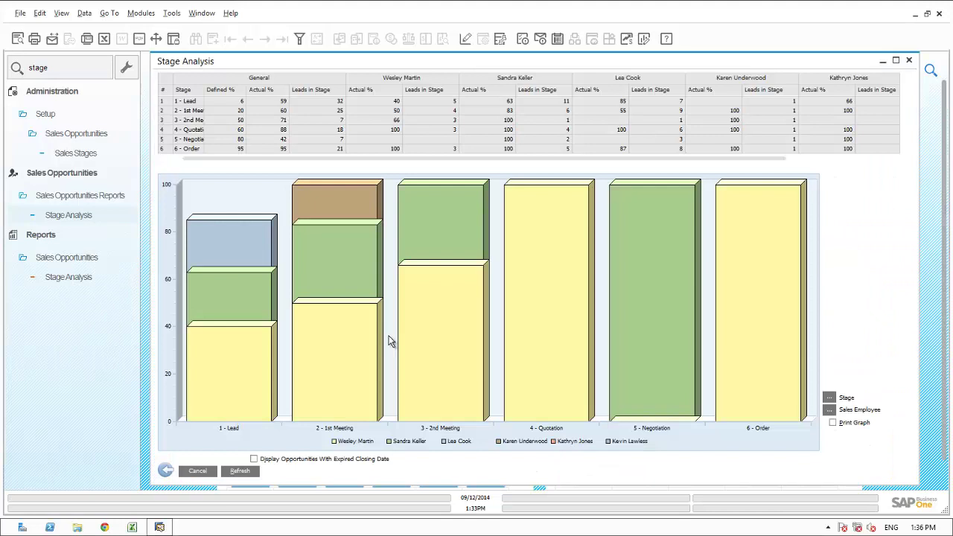
pyautogui.click(896, 60)
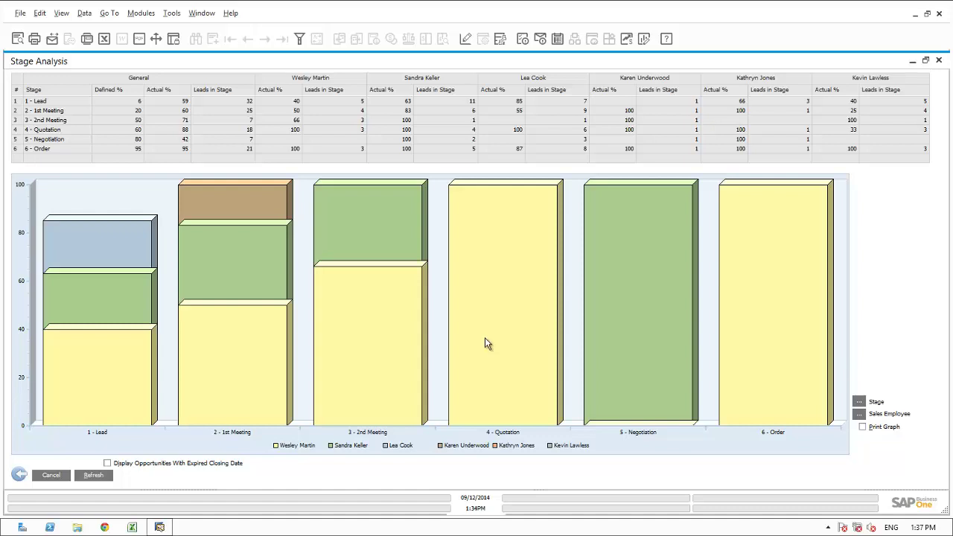
# After reviewing the Lead stage (59% actual vs 6% defined, 32 leads), open the Window menu
pyautogui.click(208, 16)
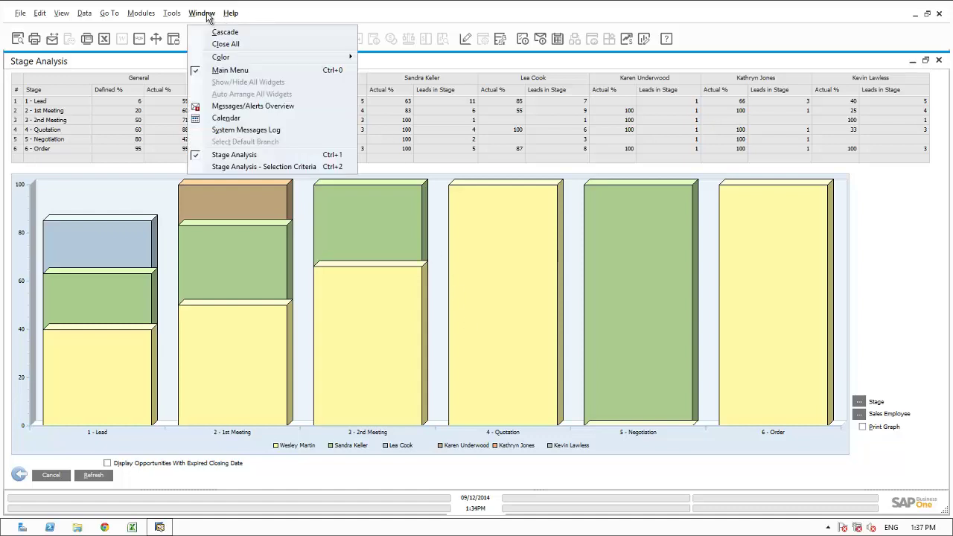
# Close all windows with Window > Close All and clear 'stage' from the menu search
pyautogui.click(217, 46)
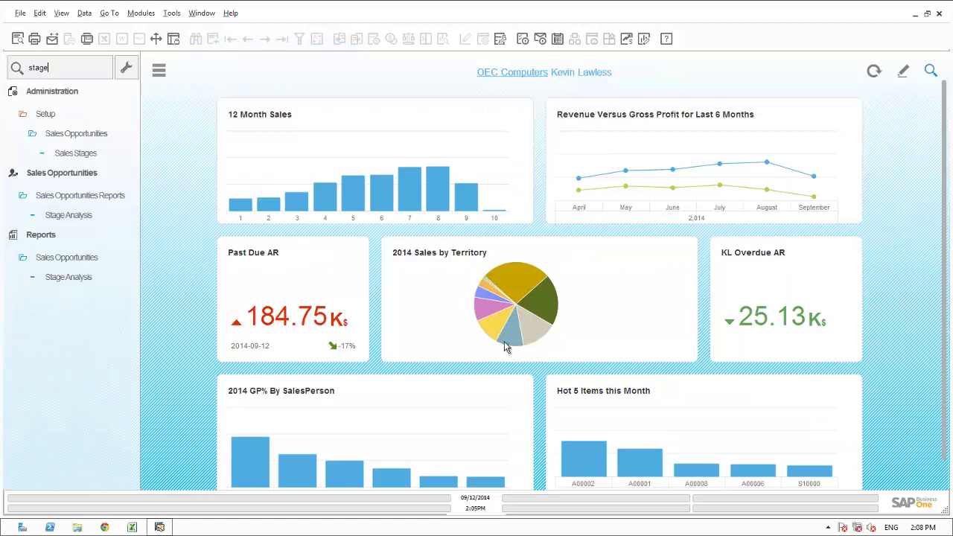
pyautogui.doubleClick(64, 67)
pyautogui.press('BackSpace')
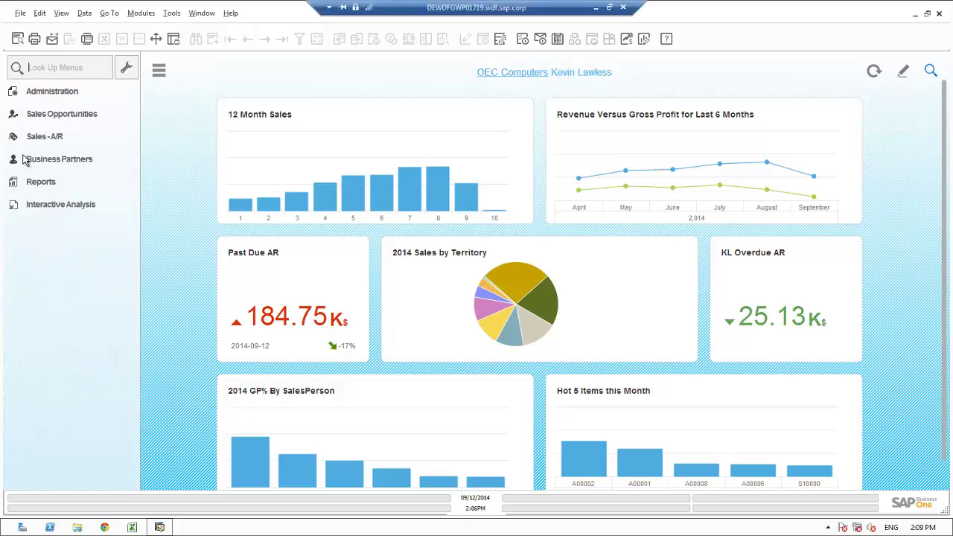
# Expand the Interactive Analysis reports in SAP Business One, then switch to Excel's empty PivotTable
pyautogui.click(38, 204)
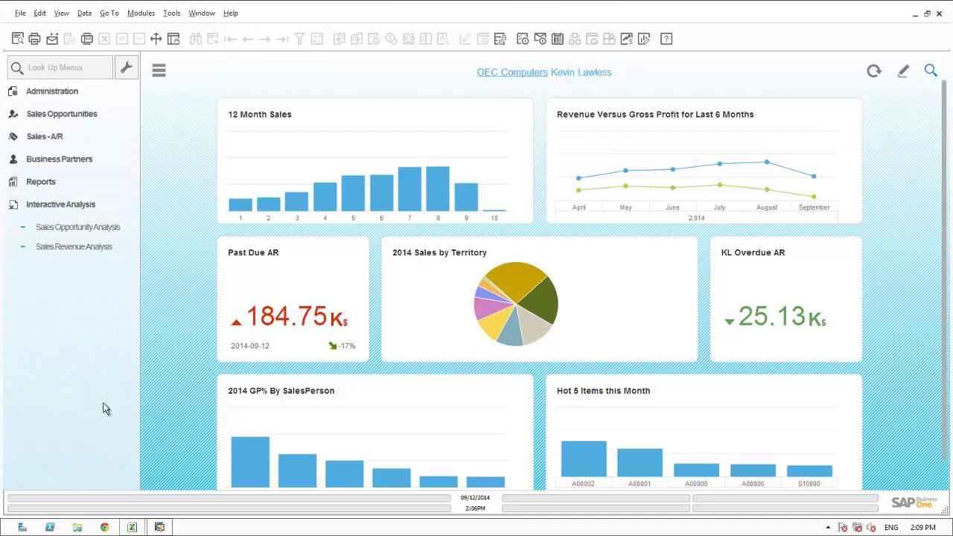
pyautogui.click(132, 528)
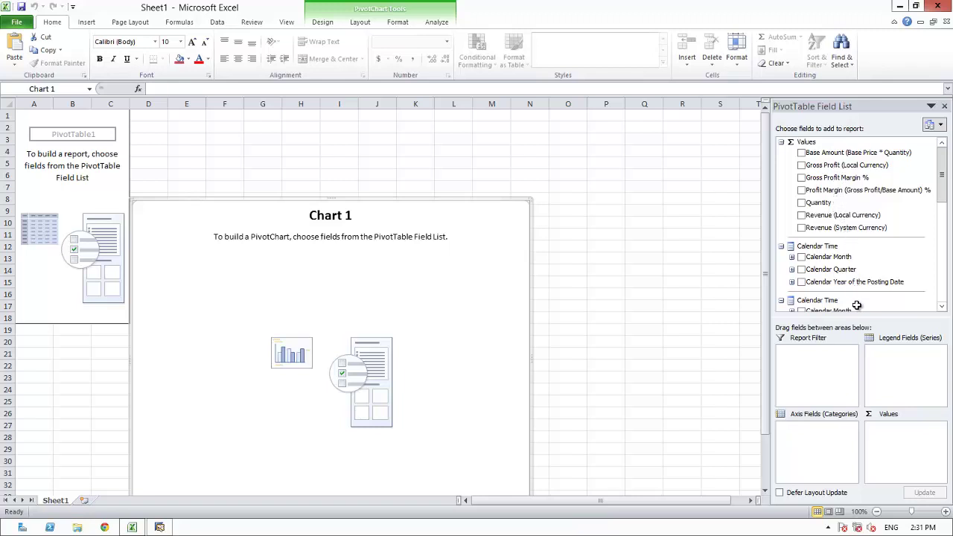
# Build the pivot from Revenue (Local Currency), Customer Hierarchy and Sales Employee Name, expanding Craft Brewers
pyautogui.click(803, 215)
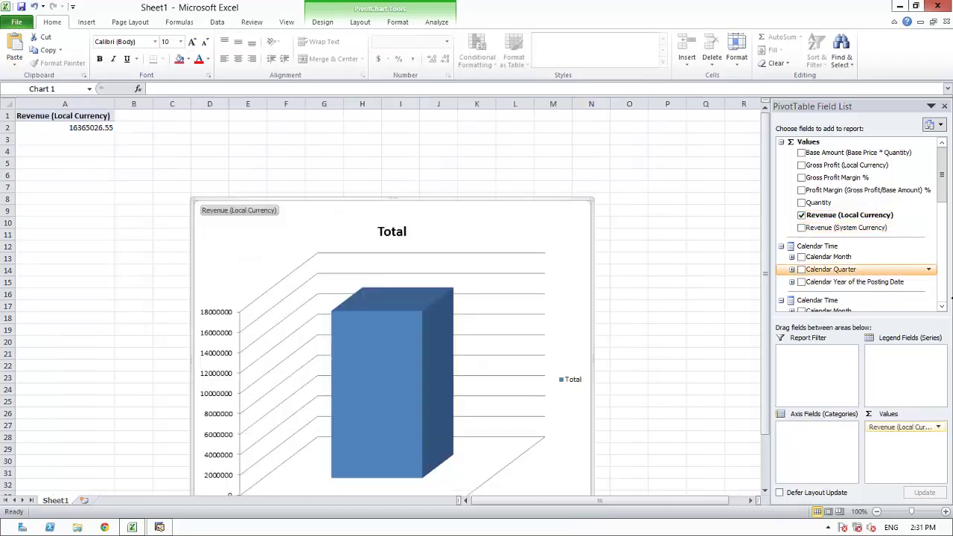
pyautogui.scroll(-5, 942, 298)
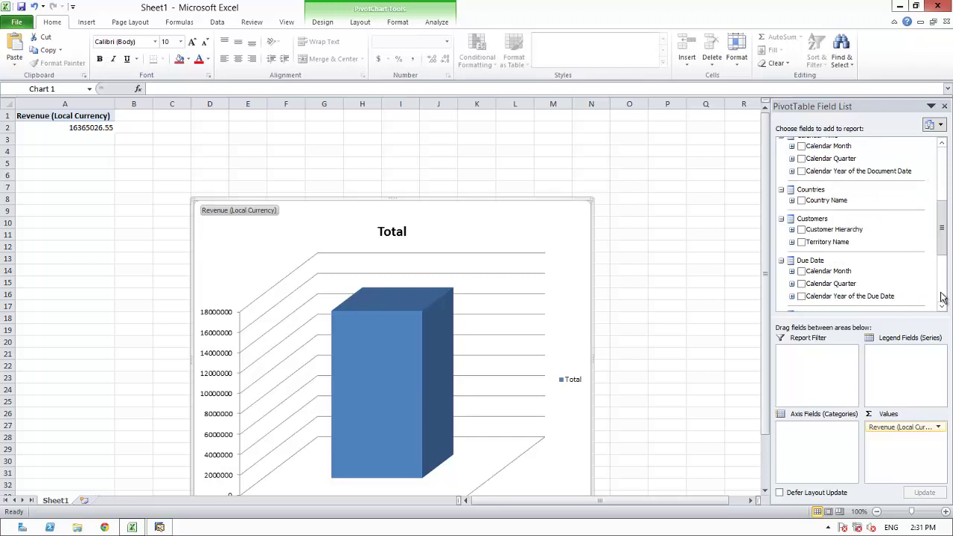
pyautogui.click(803, 231)
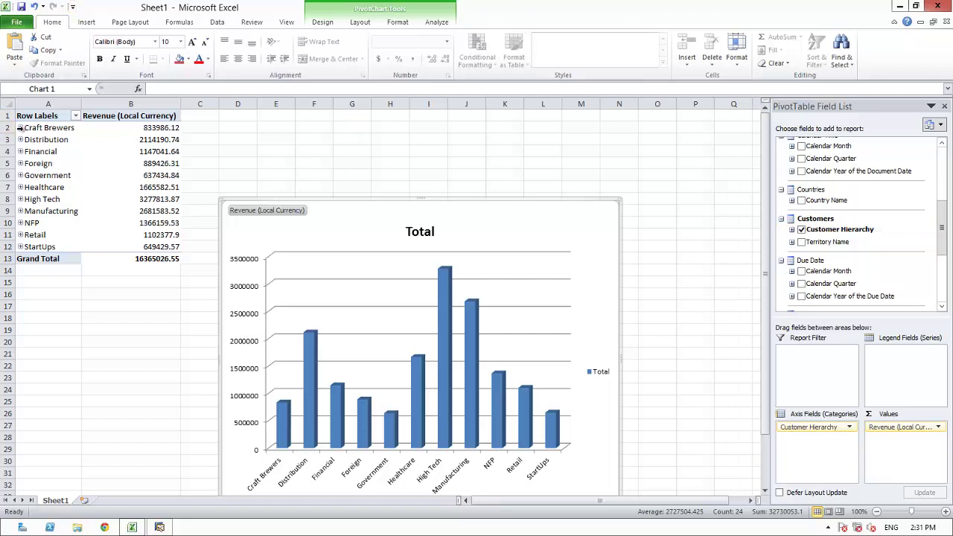
pyautogui.click(21, 128)
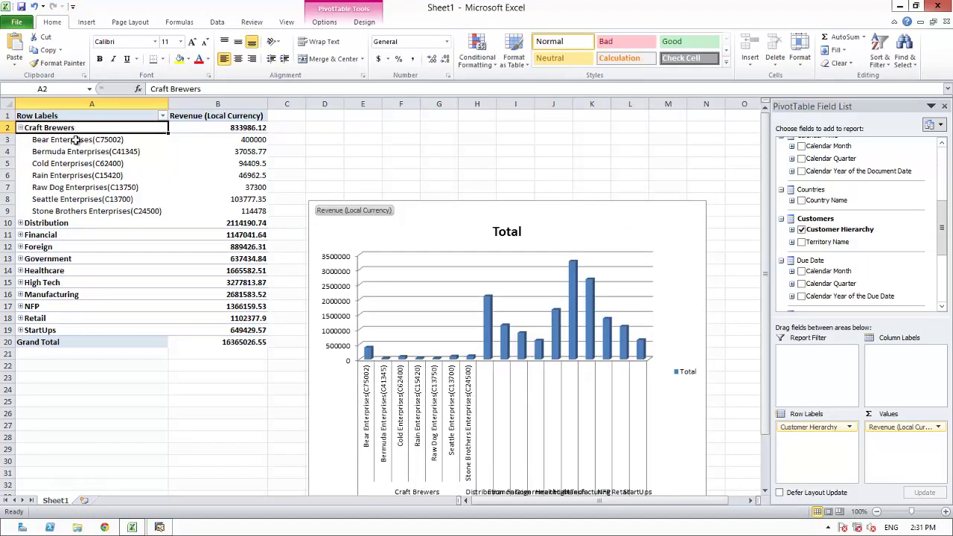
pyautogui.click(942, 281)
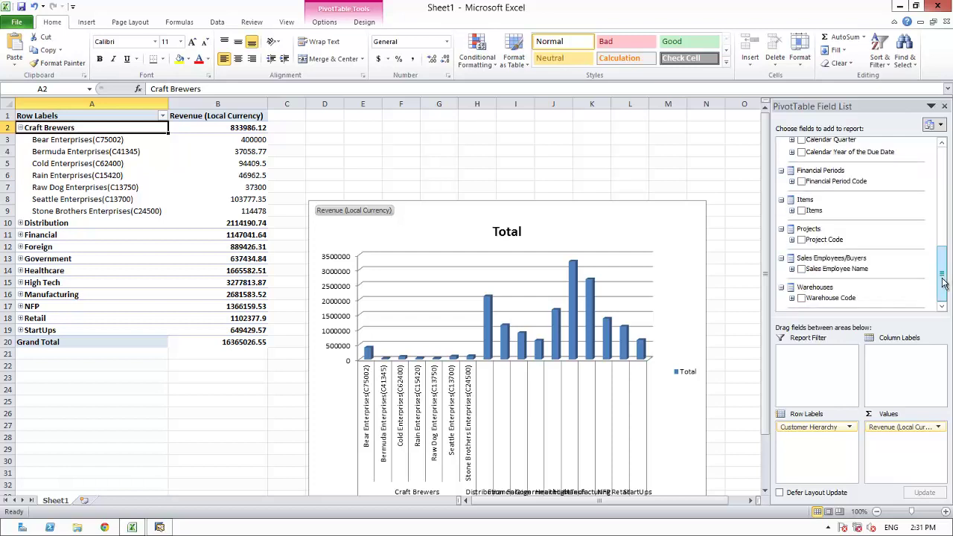
pyautogui.click(801, 271)
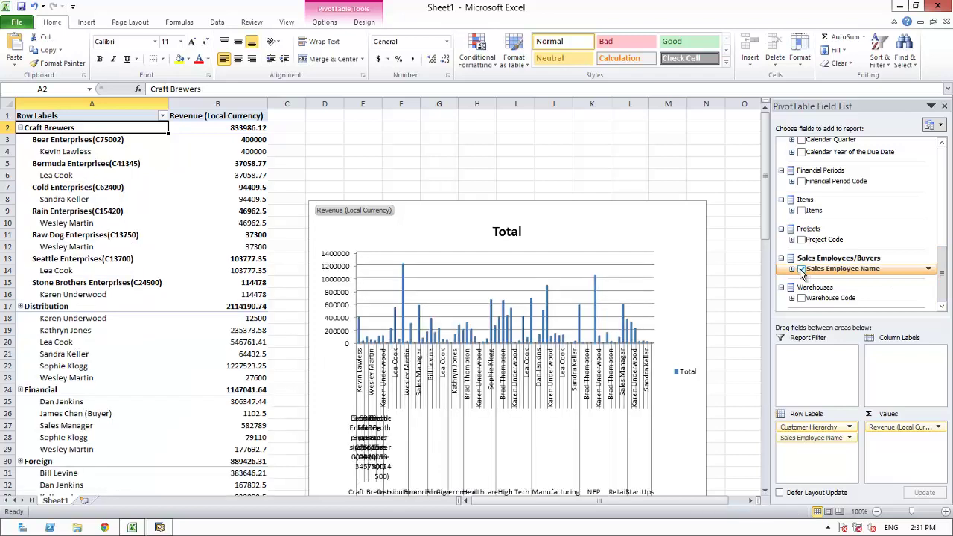
pyautogui.moveTo(223, 183)
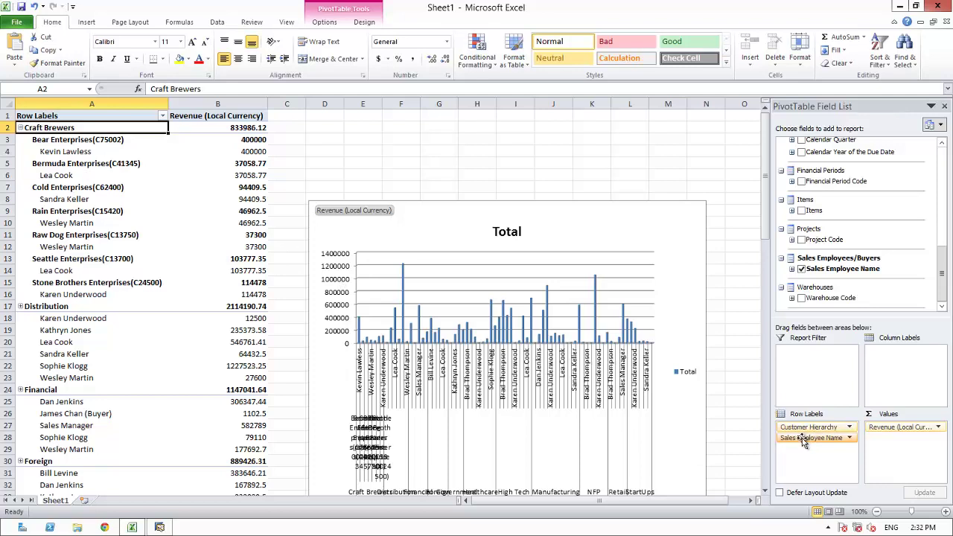
# Put salespeople in Column Labels, move the chart to row 23, and add a Calendar Year filter
pyautogui.moveTo(803, 441); pyautogui.dragTo(889, 355)
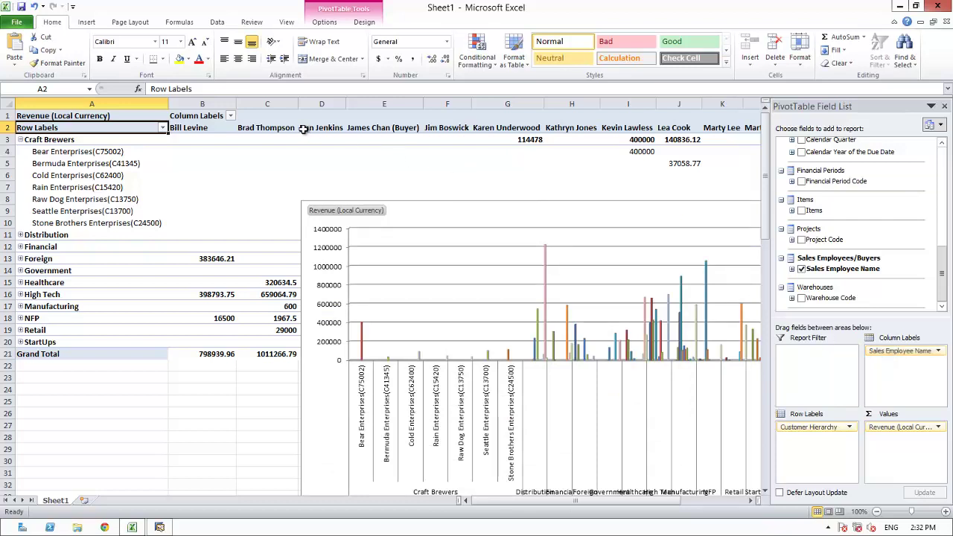
pyautogui.moveTo(605, 200); pyautogui.dragTo(335, 376)
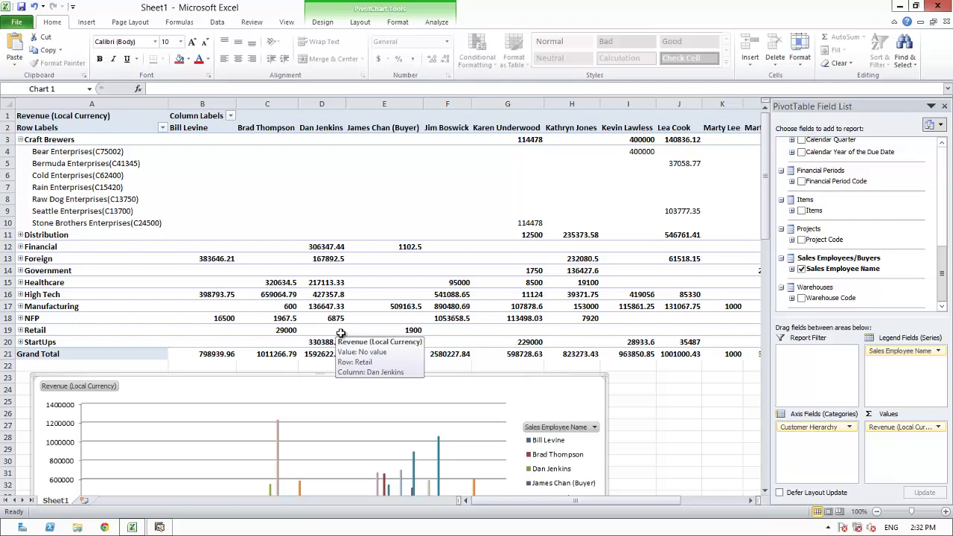
pyautogui.click(941, 173)
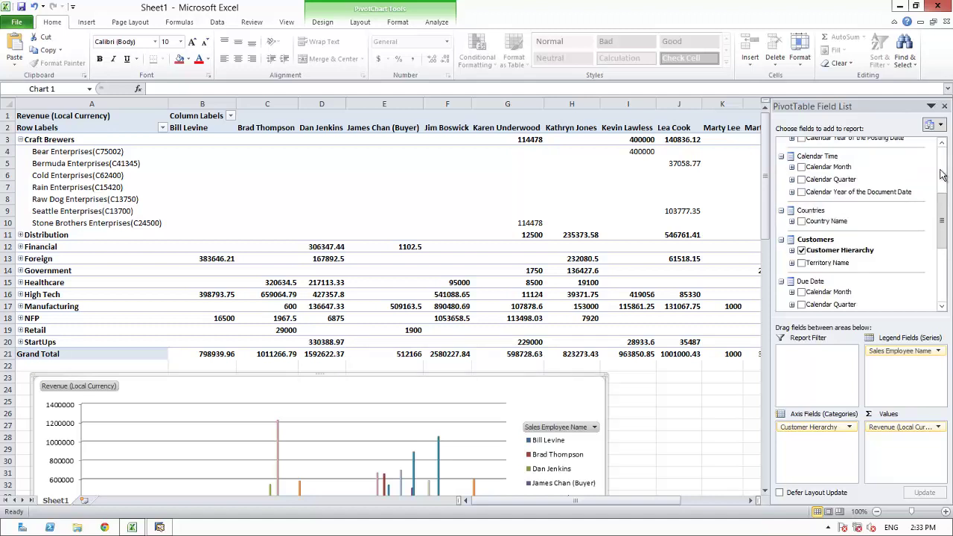
pyautogui.moveTo(839, 195); pyautogui.dragTo(818, 375)
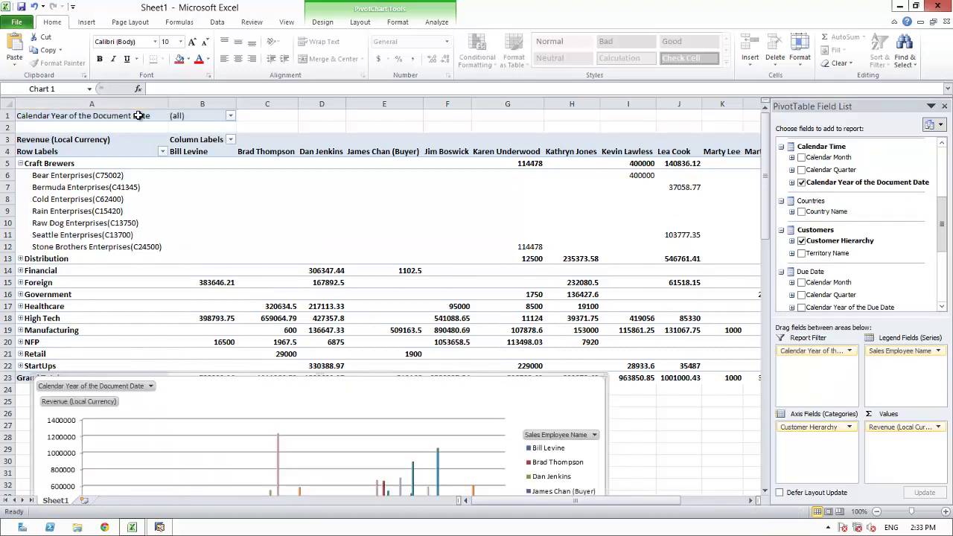
# Set the Calendar Year of the Document Date report filter to 2014 only
pyautogui.click(231, 115)
pyautogui.click(99, 249)
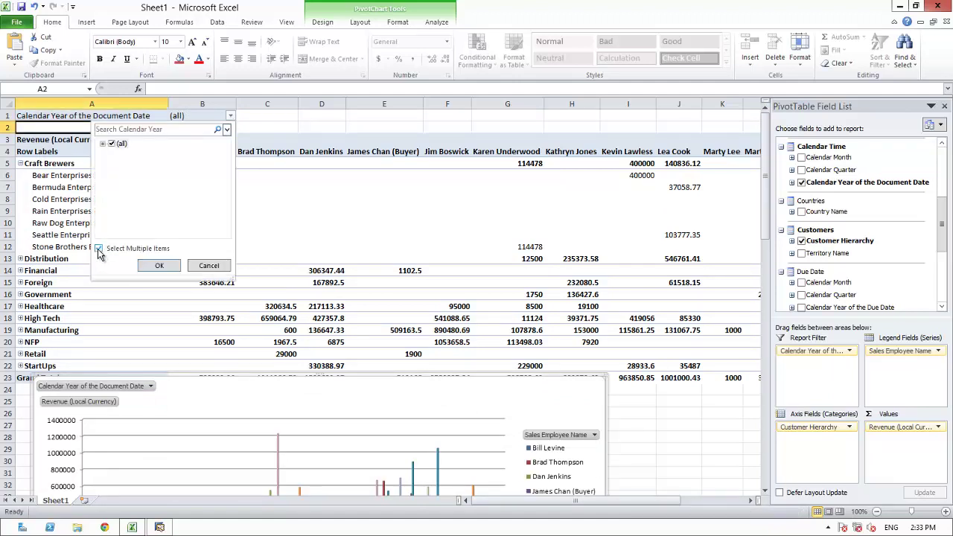
pyautogui.click(102, 143)
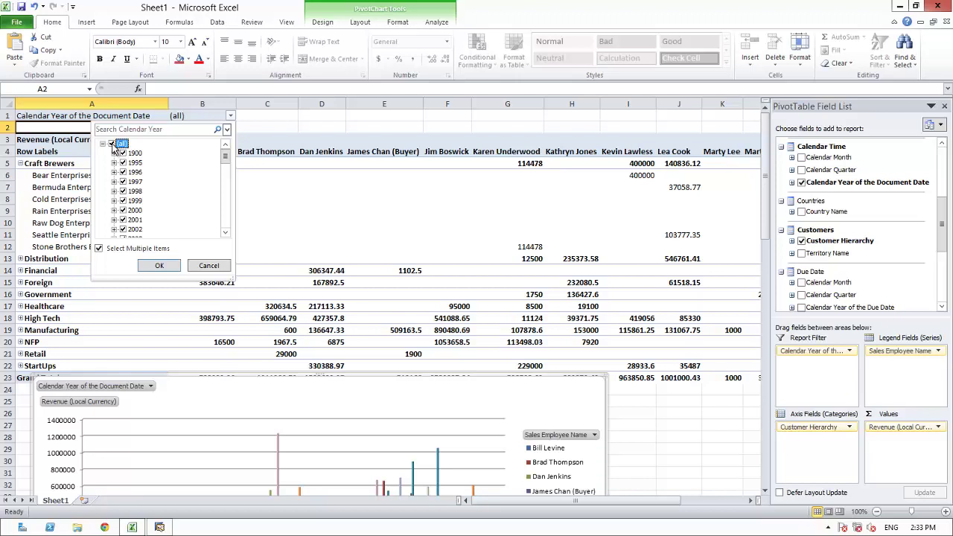
pyautogui.click(111, 144)
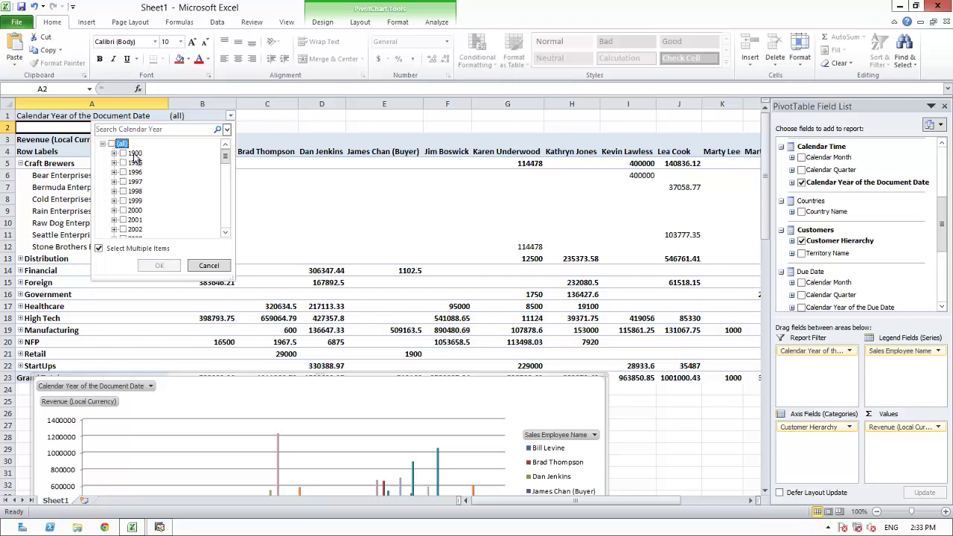
pyautogui.click(228, 194)
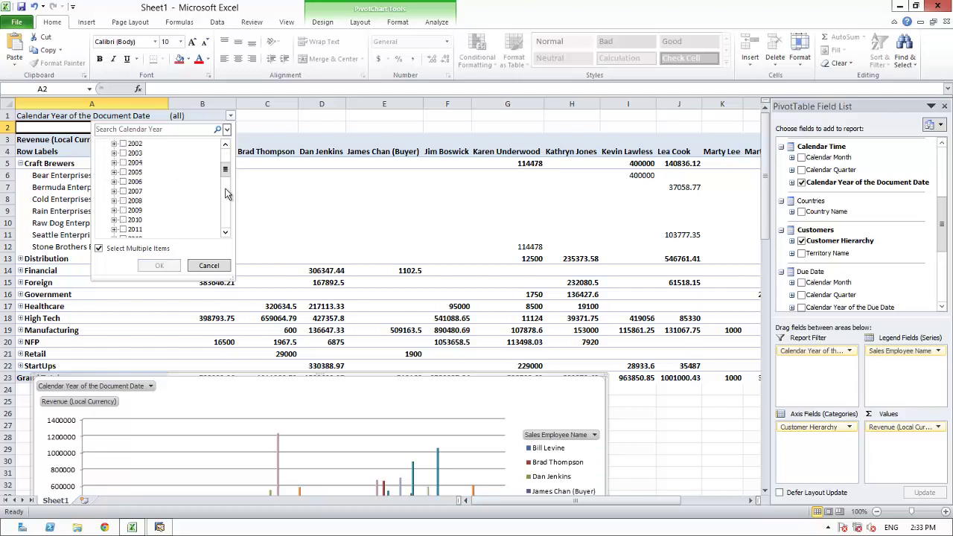
pyautogui.click(228, 193)
pyautogui.click(124, 172)
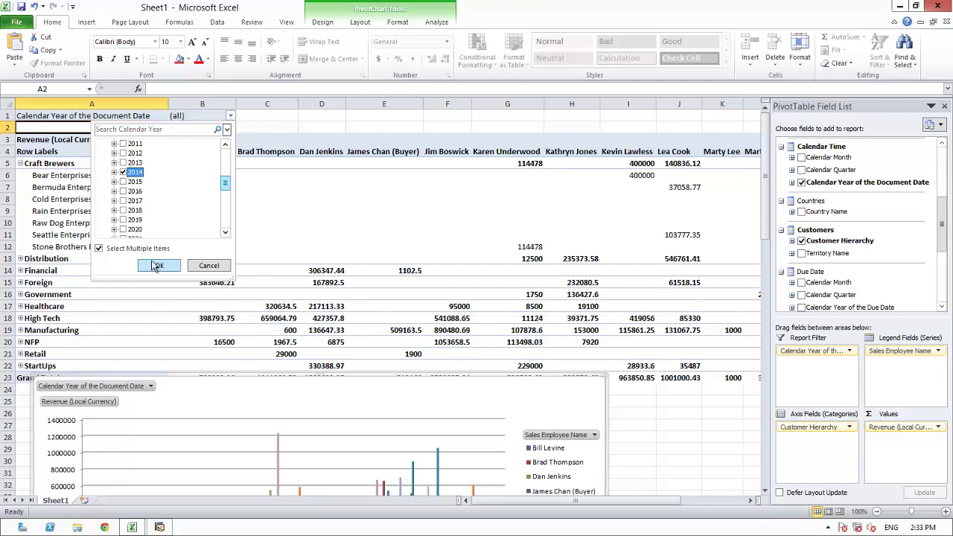
pyautogui.click(157, 266)
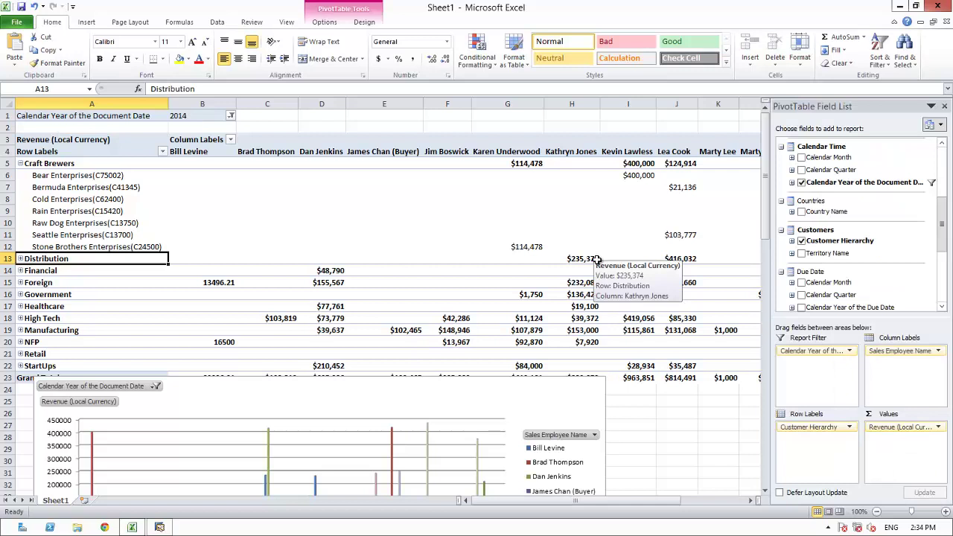
# Collapse Craft Brewers and e-mail Sheet1.xlsx as an attachment to Executive Team
pyautogui.click(21, 164)
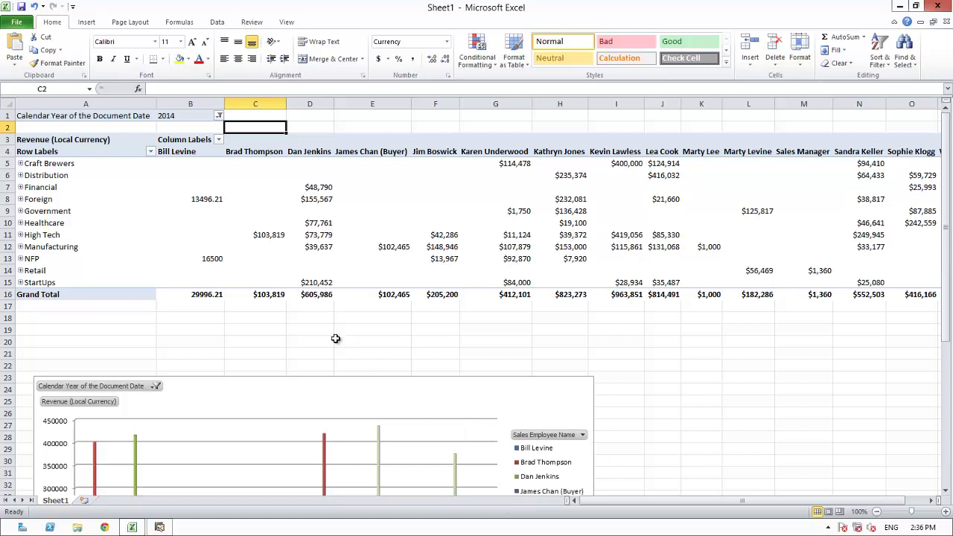
pyautogui.click(15, 23)
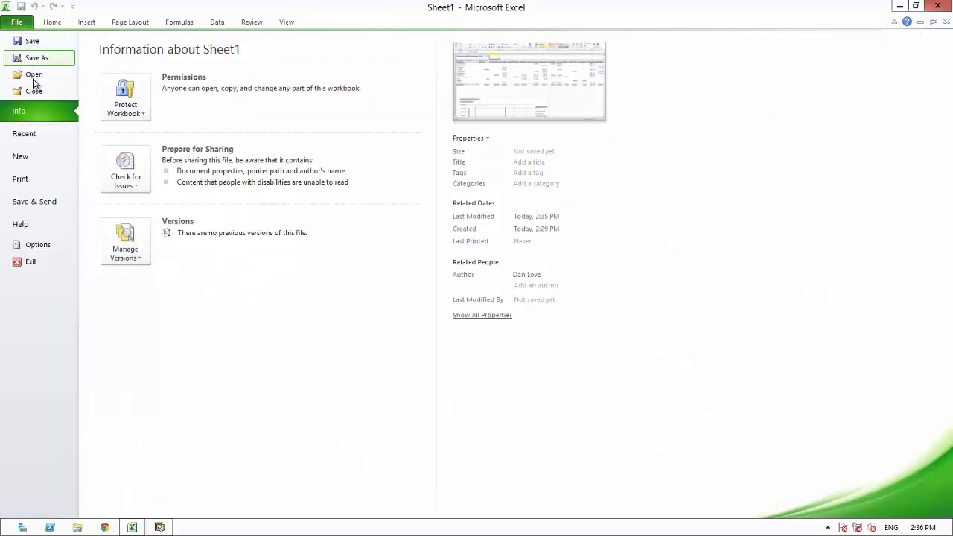
pyautogui.click(35, 201)
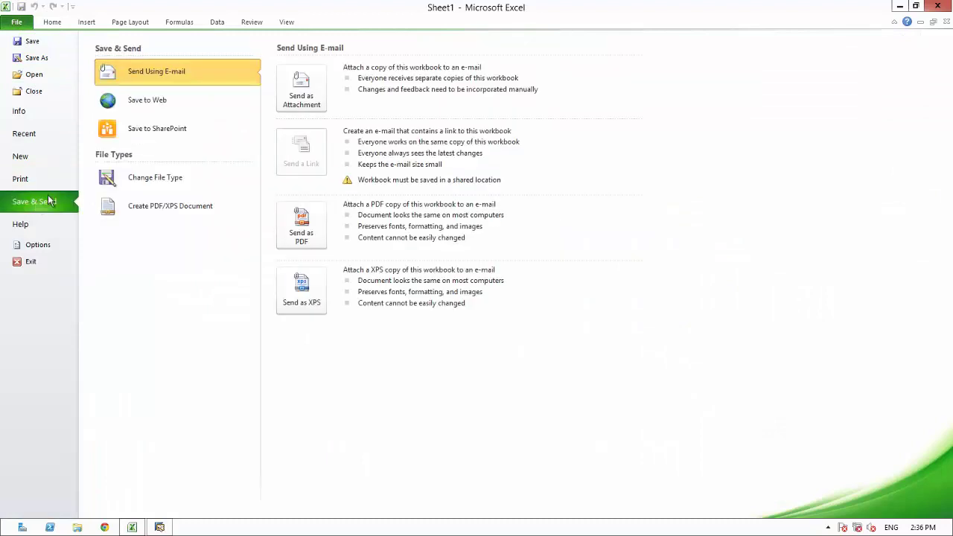
pyautogui.click(303, 97)
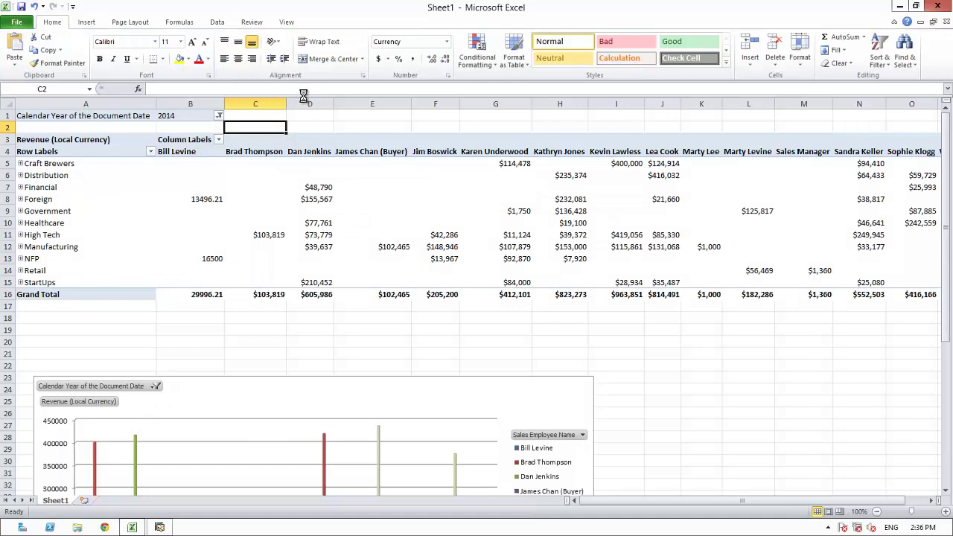
pyautogui.write('Executive Team')
pyautogui.press('Tab')
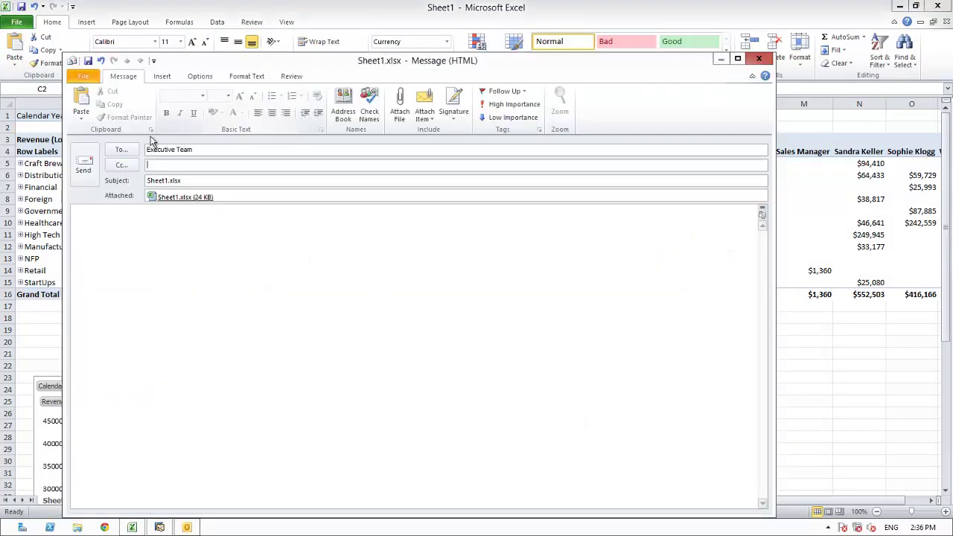
pyautogui.click(80, 171)
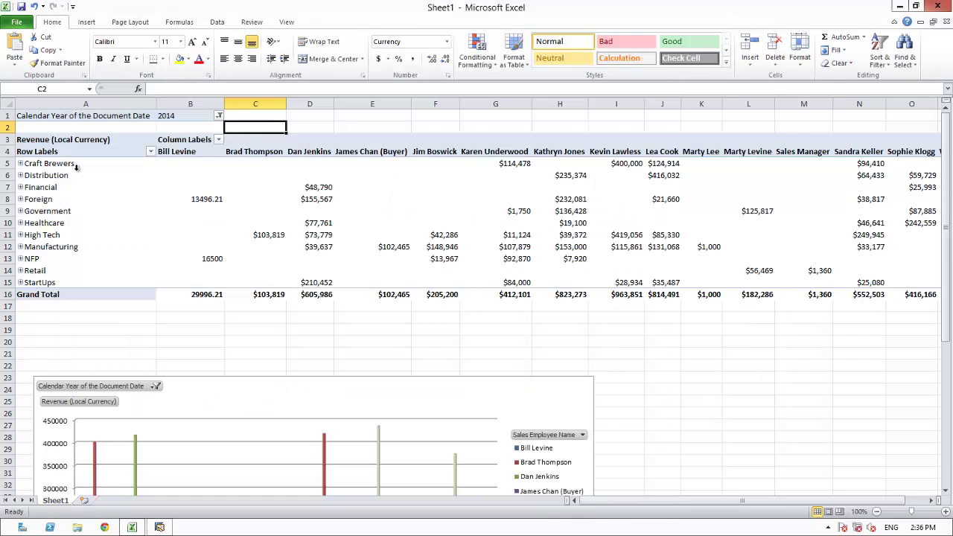